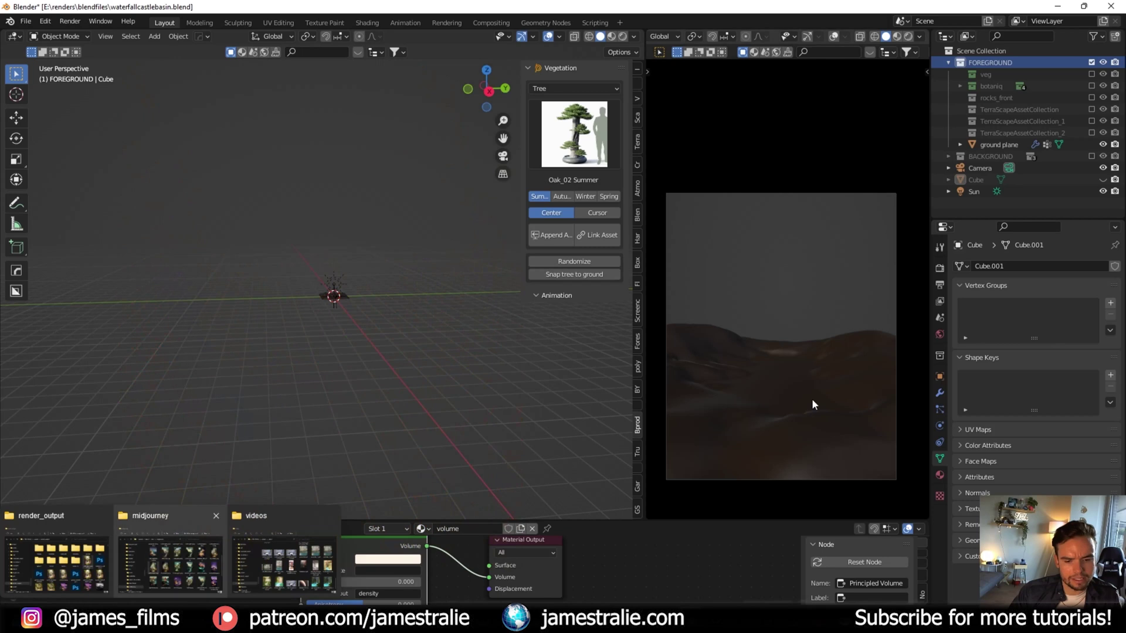
- Bring up the dreamfalls1.png reference image to study its composition, and return to the Blender scene
mouse_move(896, 622)
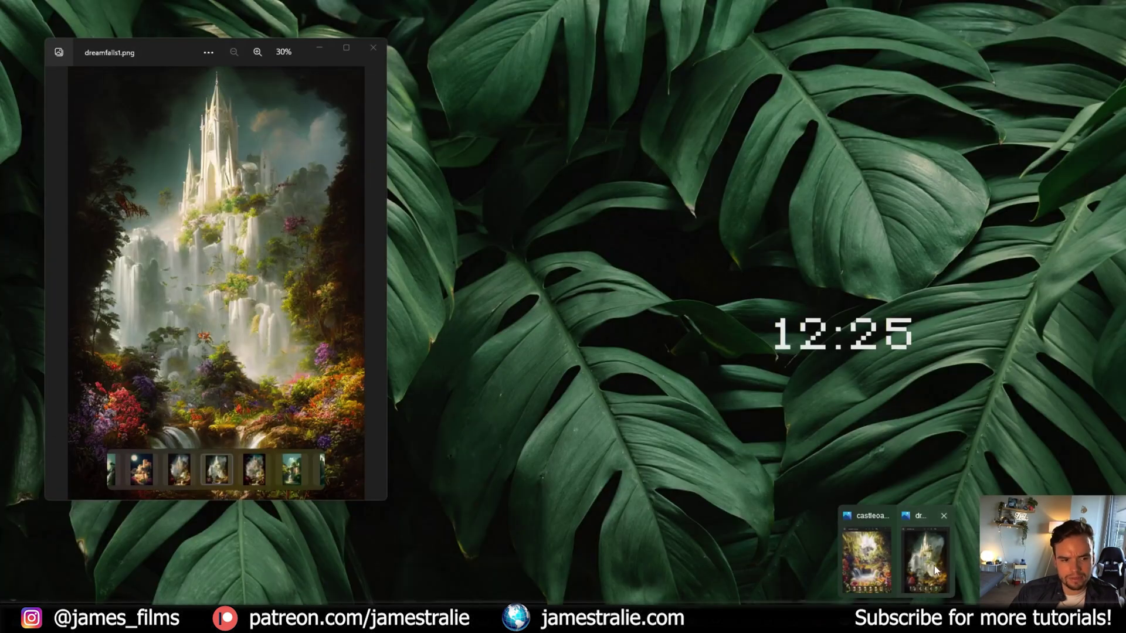
click(937, 581)
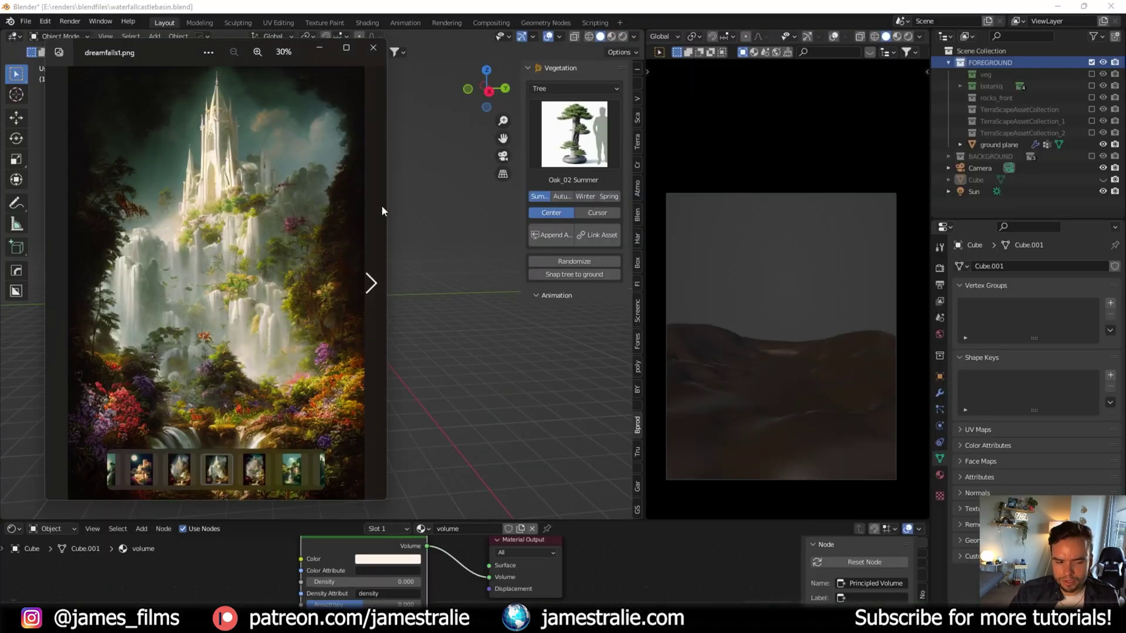
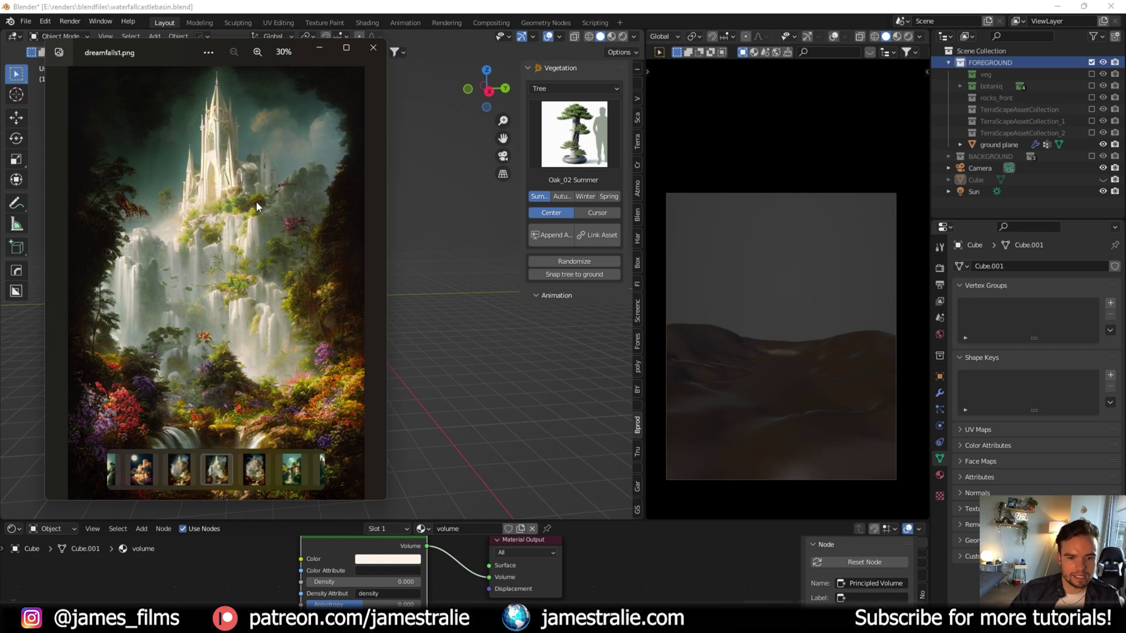
click(453, 241)
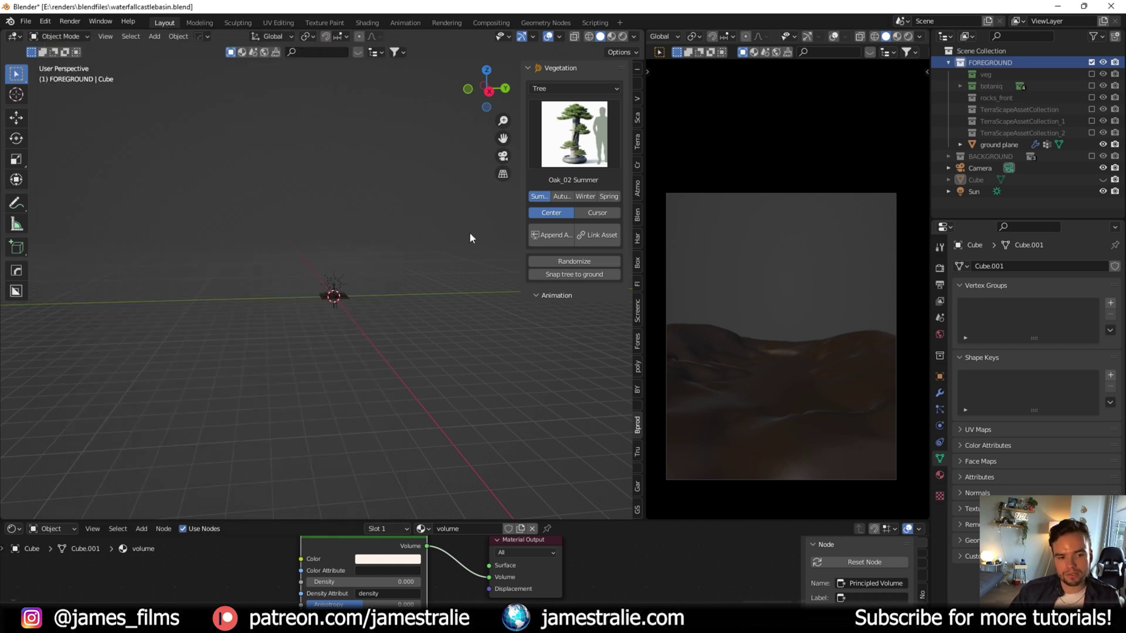
- Look through the camera, review its lens and composition guide settings, and save the file
key(KP_0)
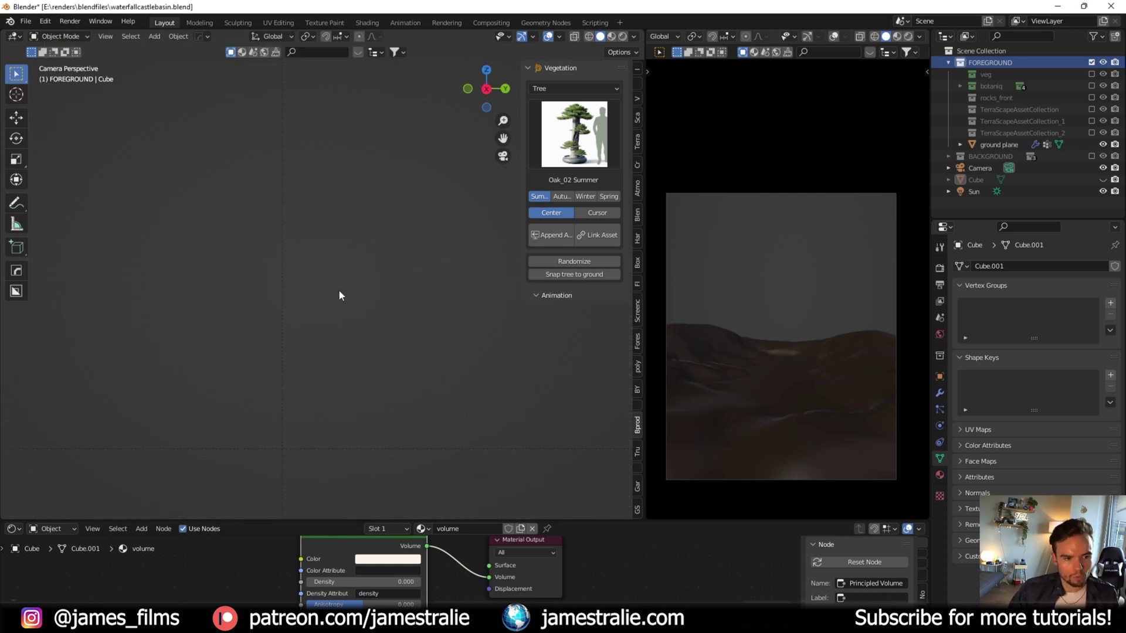
scroll(339, 290, down, 4)
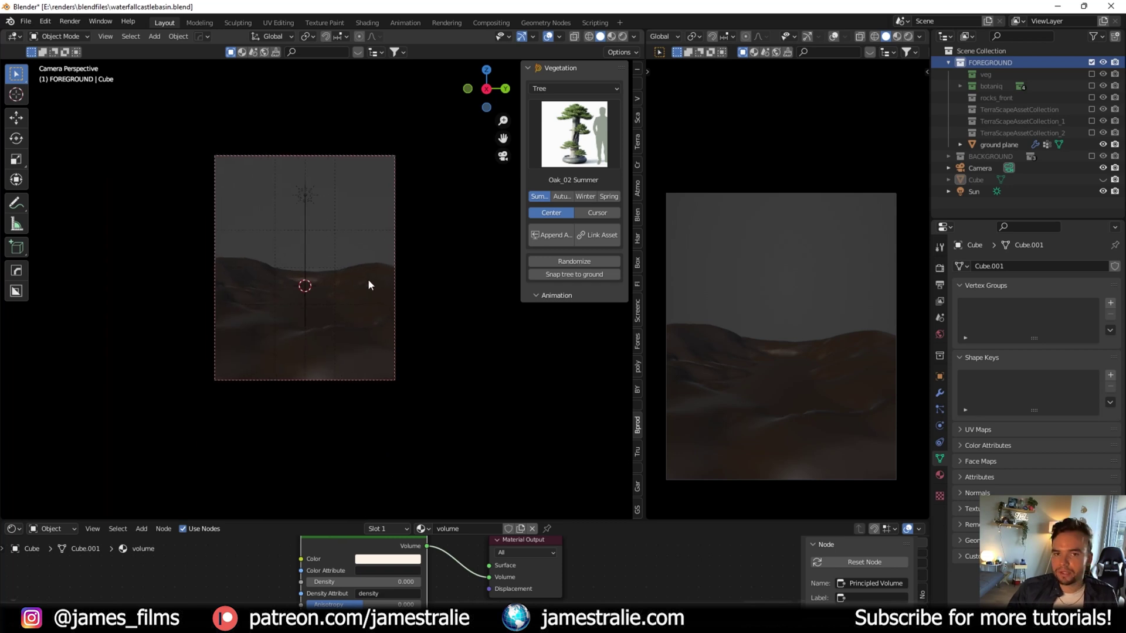
click(1002, 166)
scroll(976, 480, down, 3)
scroll(976, 480, down, 3)
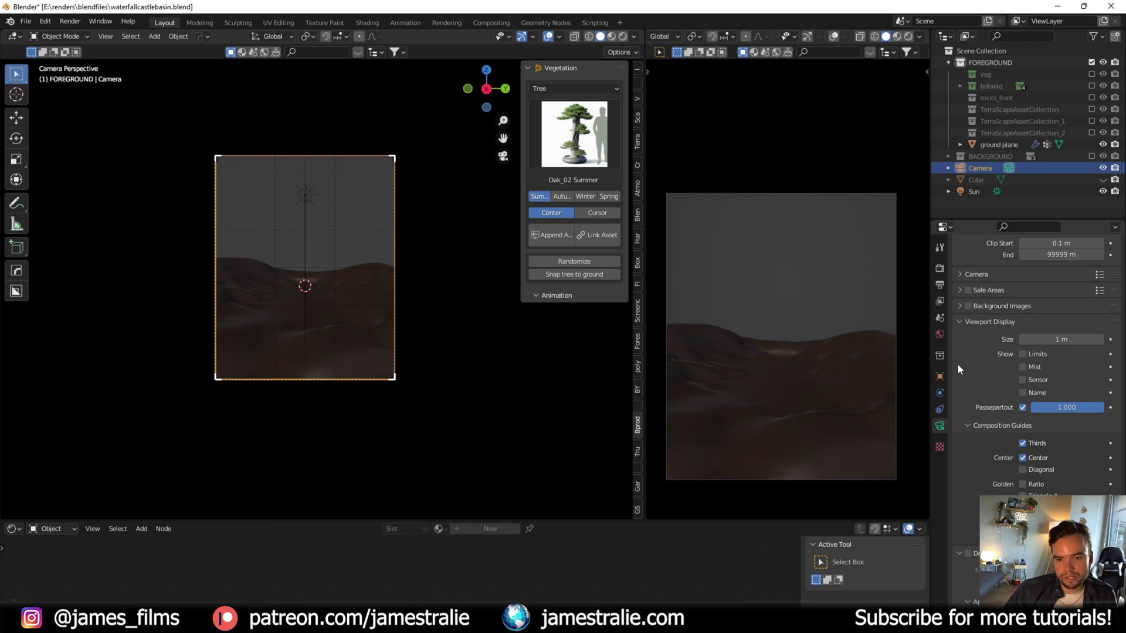
scroll(962, 419, up, 5)
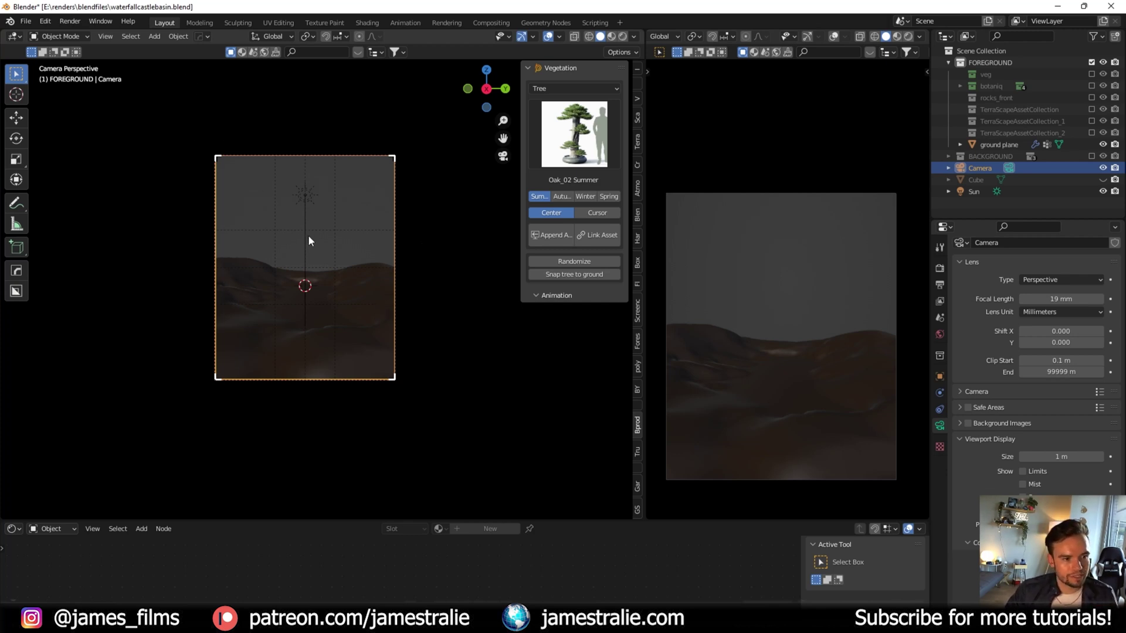
key(ctrl+s)
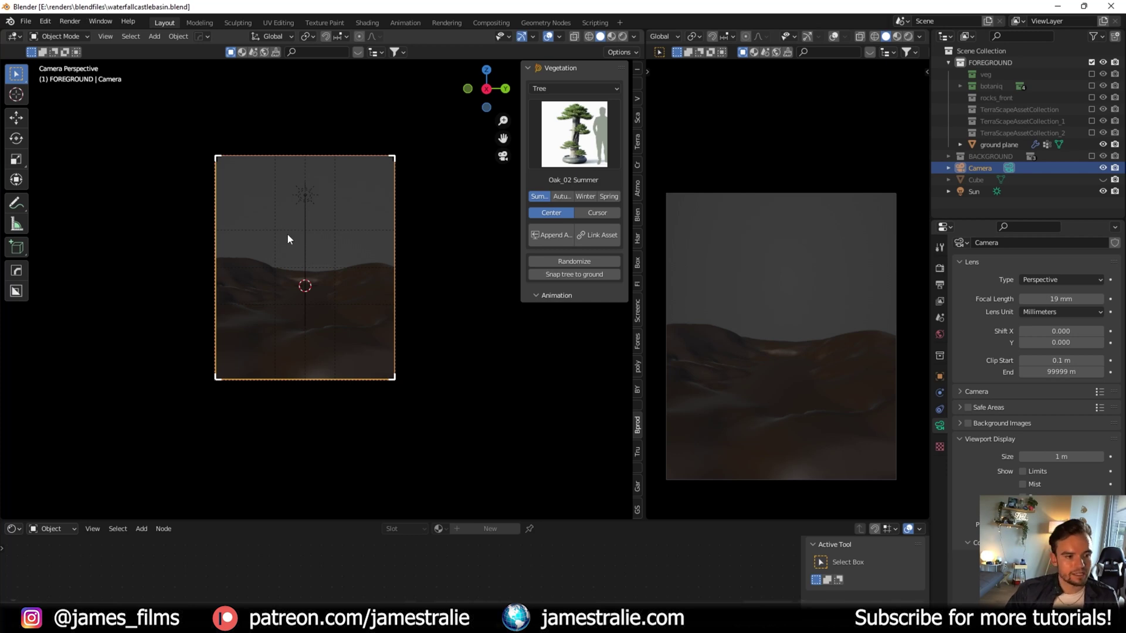
- Inspect the ground plane's mesh topology in Edit Mode and return to Object Mode
click(331, 353)
middle_drag(331, 353, 346, 309)
key(Tab)
scroll(327, 389, up, 5)
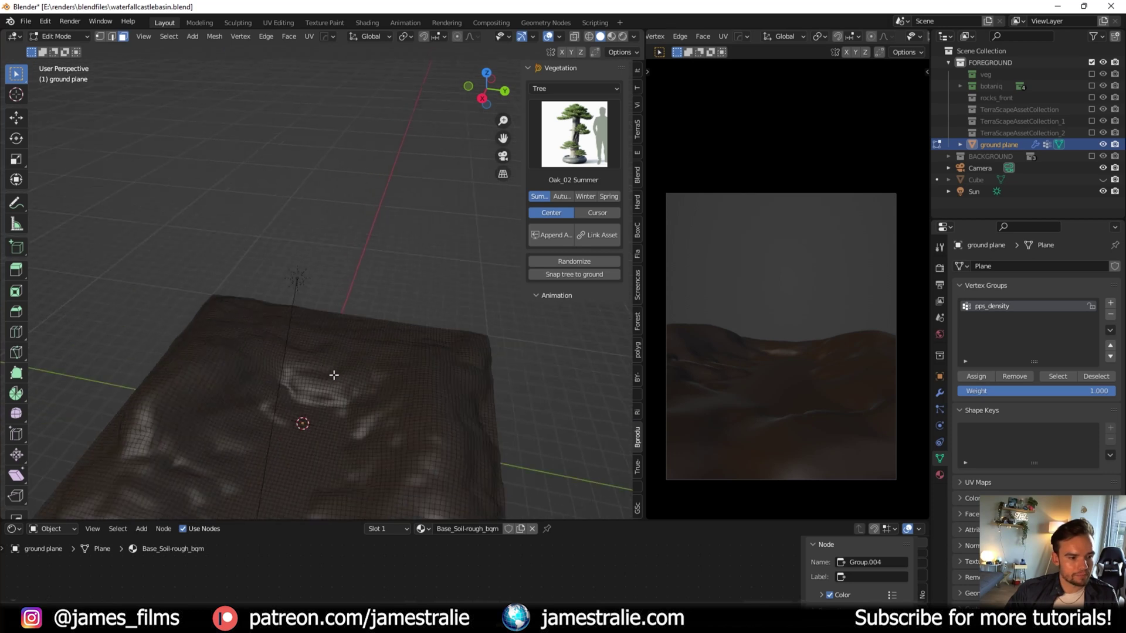
shift+middle_drag(332, 381, 334, 340)
key(Tab)
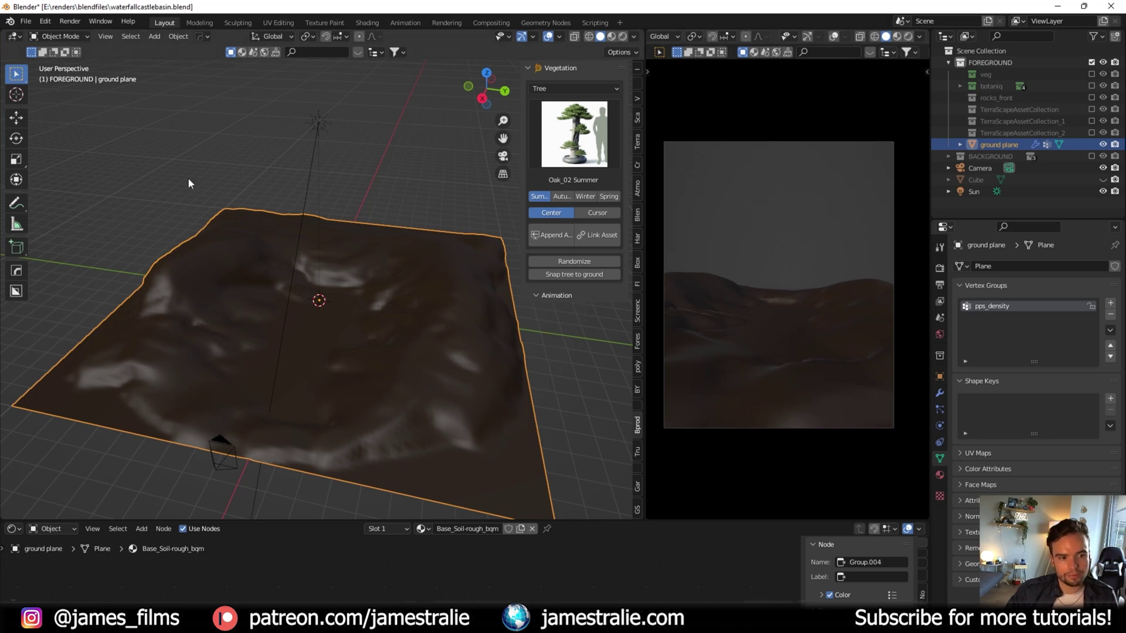
- Sculpt across the ground plane in Sculpt Mode using the Clay Strips brush with a radius of 142 px
click(61, 36)
click(63, 76)
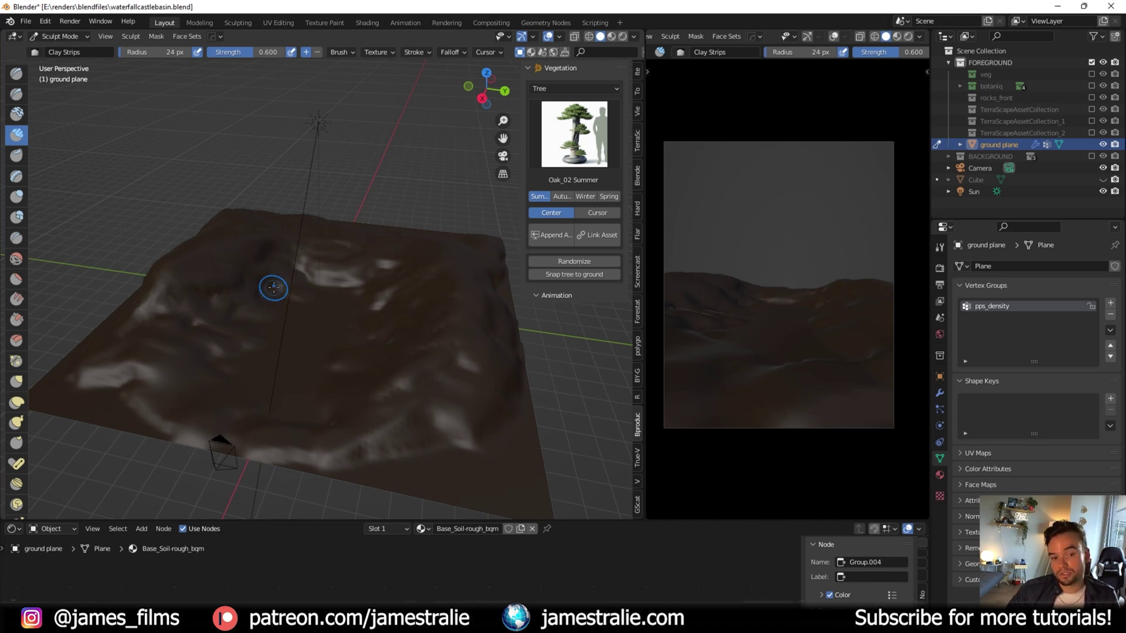
key(f)
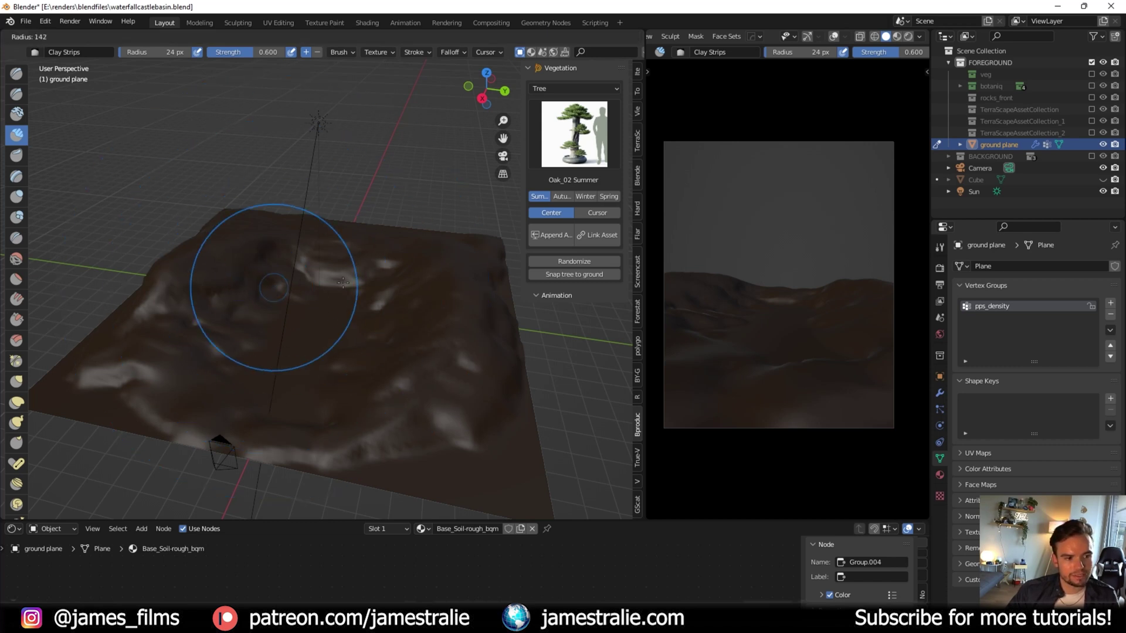
click(185, 282)
mouse_move(181, 280)
mouse_down()
mouse_move(317, 255)
mouse_move(412, 256)
mouse_move(407, 240)
mouse_move(447, 319)
mouse_move(446, 345)
mouse_move(167, 323)
mouse_move(176, 250)
mouse_move(282, 257)
mouse_move(444, 324)
mouse_move(453, 299)
mouse_move(414, 275)
mouse_up()
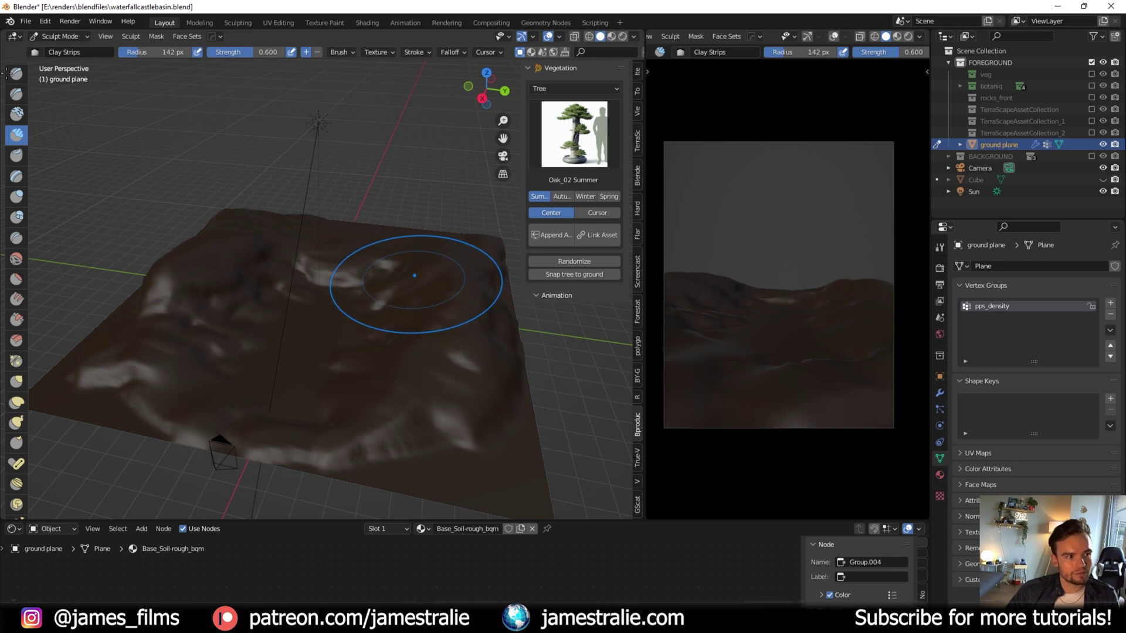
- Return the ground plane to Object Mode and show the camera viewport in rendered shading
click(82, 36)
click(65, 50)
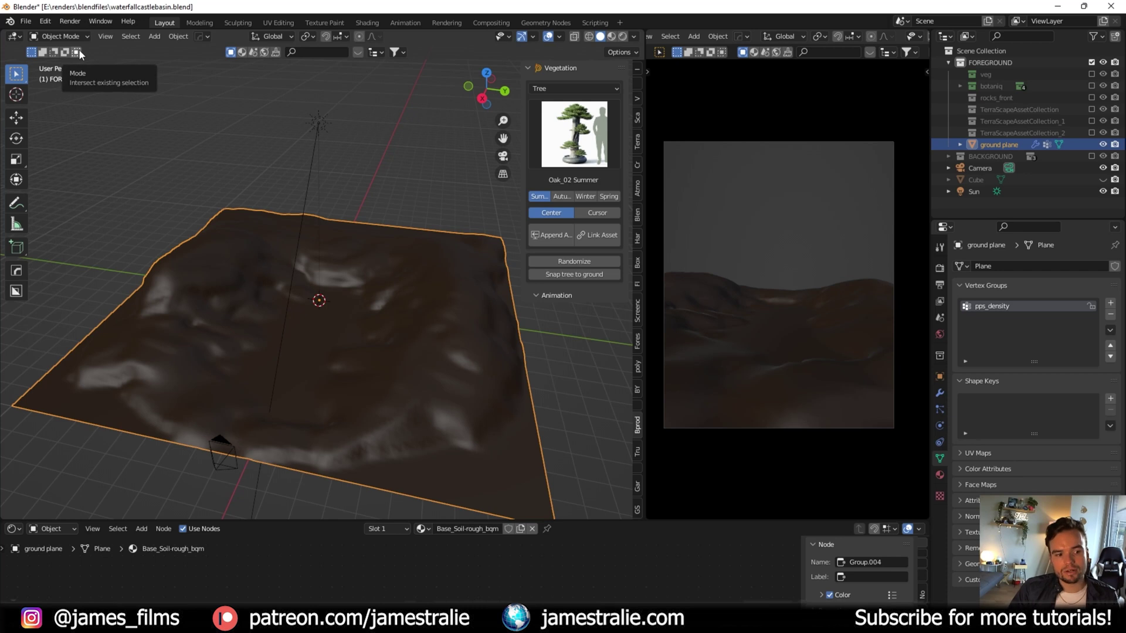
scroll(833, 36, down, 5)
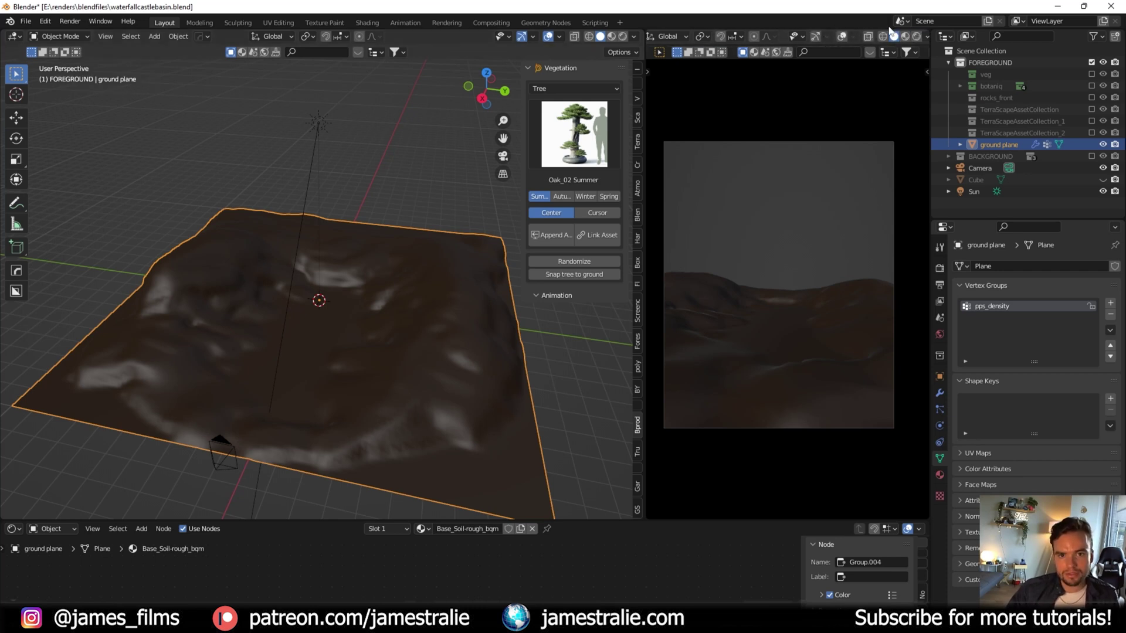
click(918, 37)
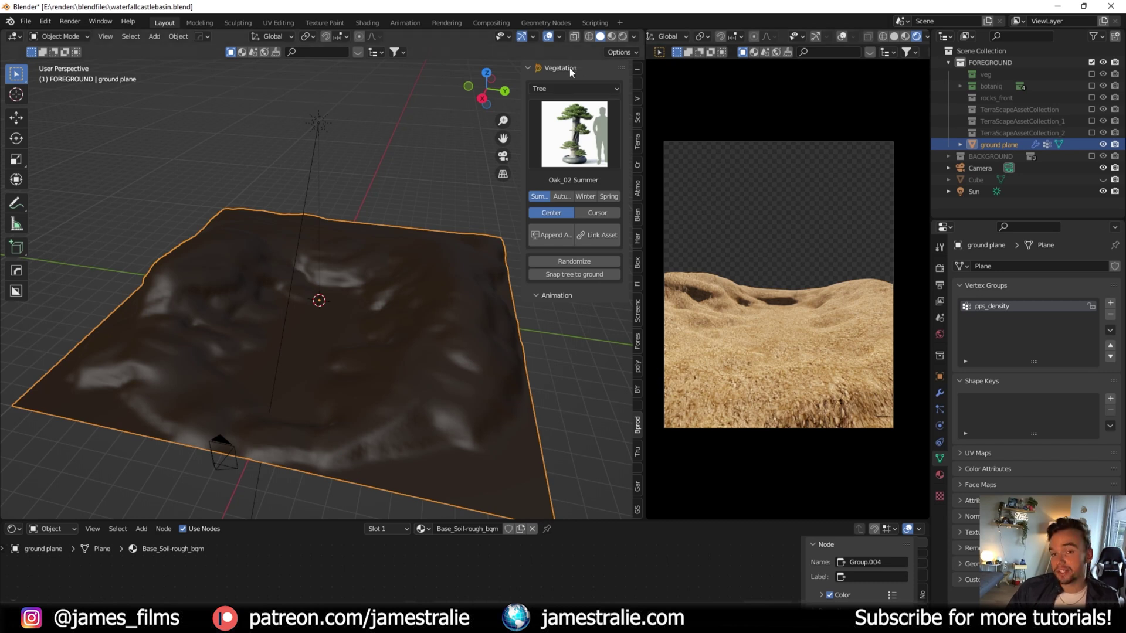
- Browse the vegetation asset library's available plant models
click(589, 132)
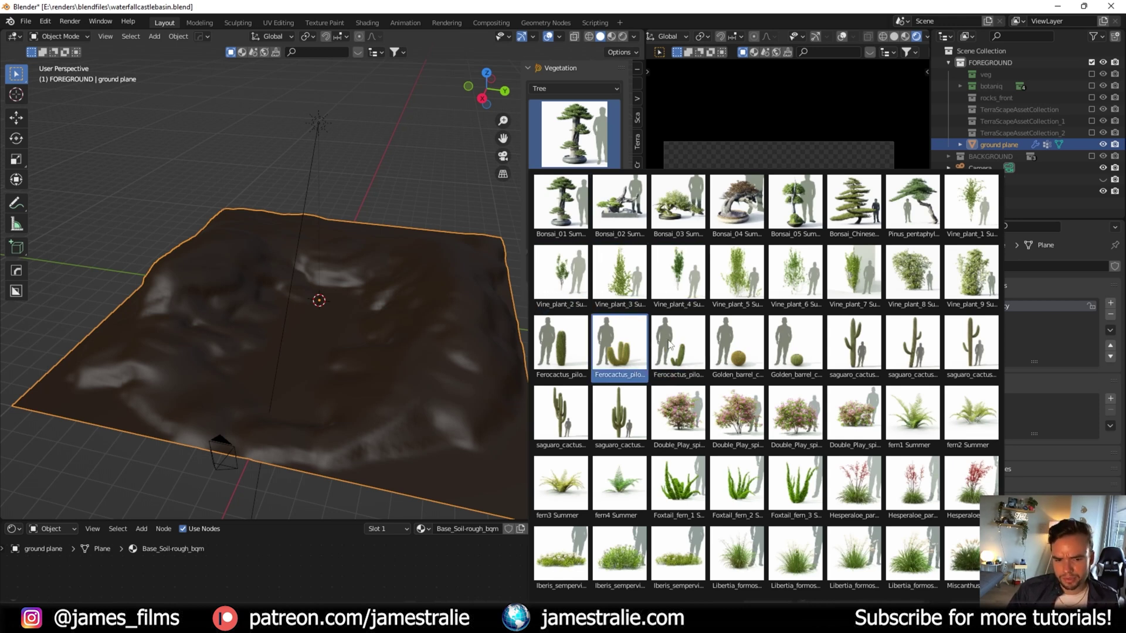
scroll(771, 565, down, 3)
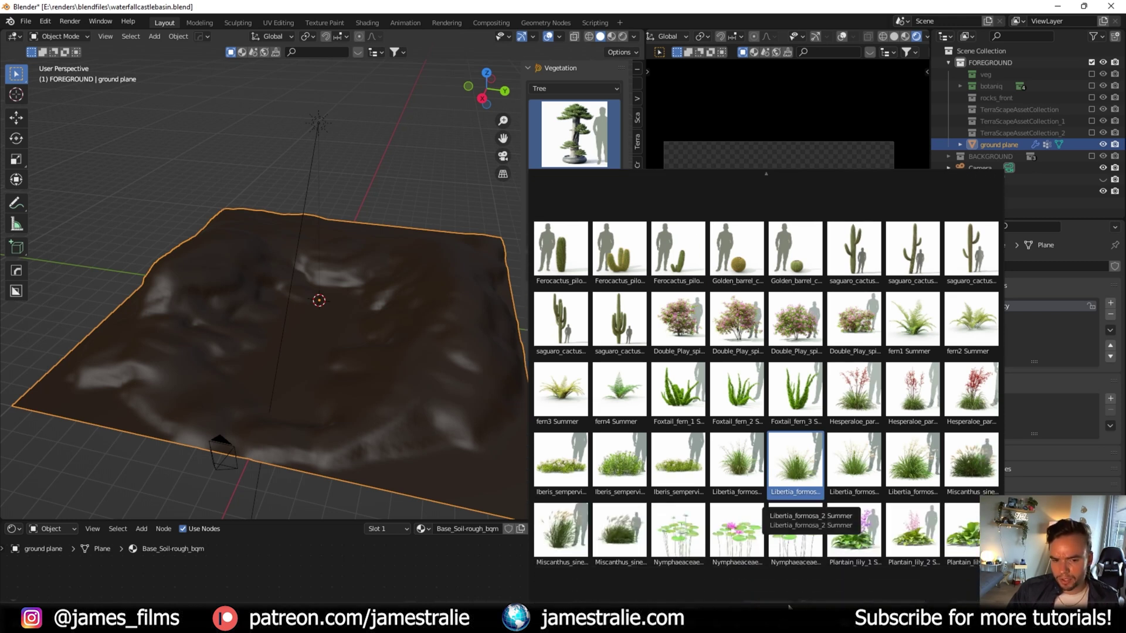
scroll(806, 545, down, 2)
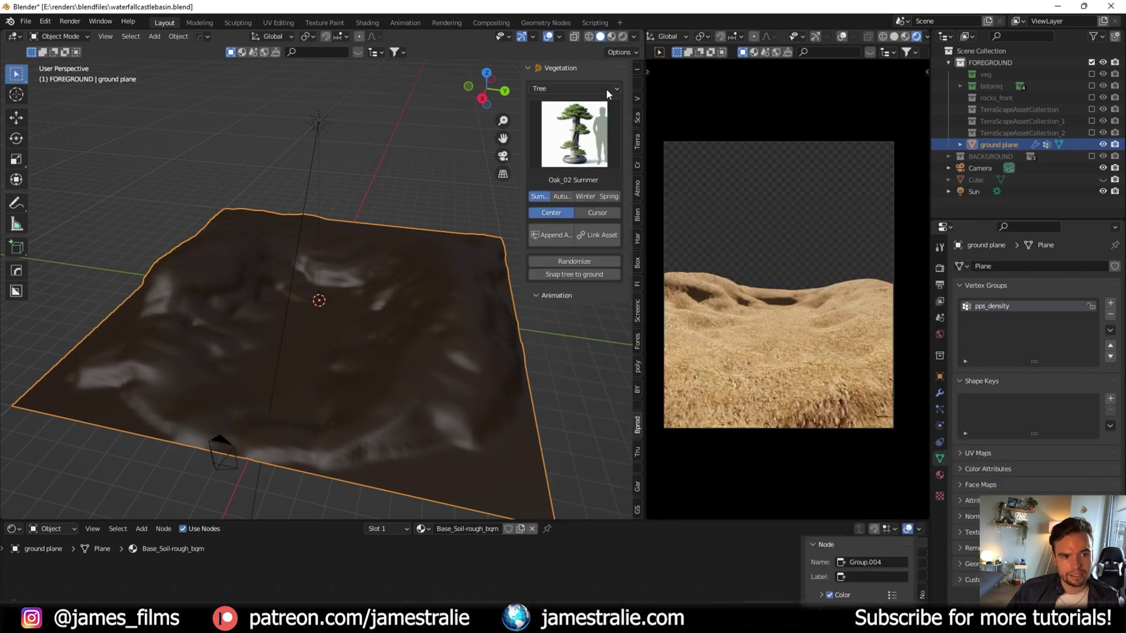
click(581, 136)
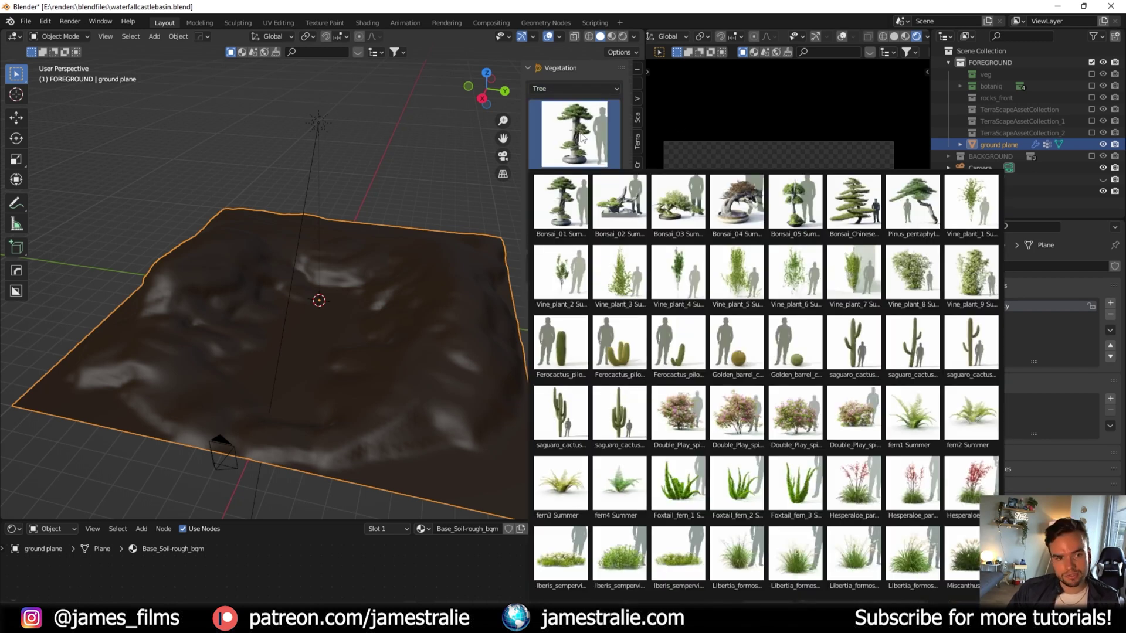
- Switch the vegetation category to Bonsai and try the Winter and Spring variants of Bonsai_01, finishing on Summer
click(577, 87)
click(579, 111)
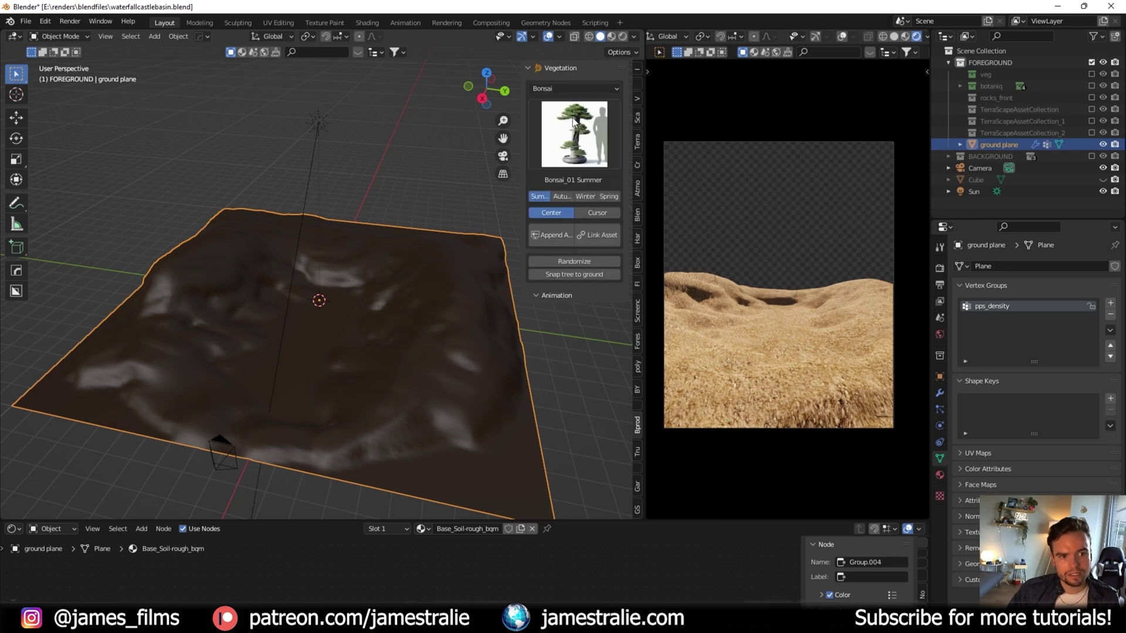
click(574, 121)
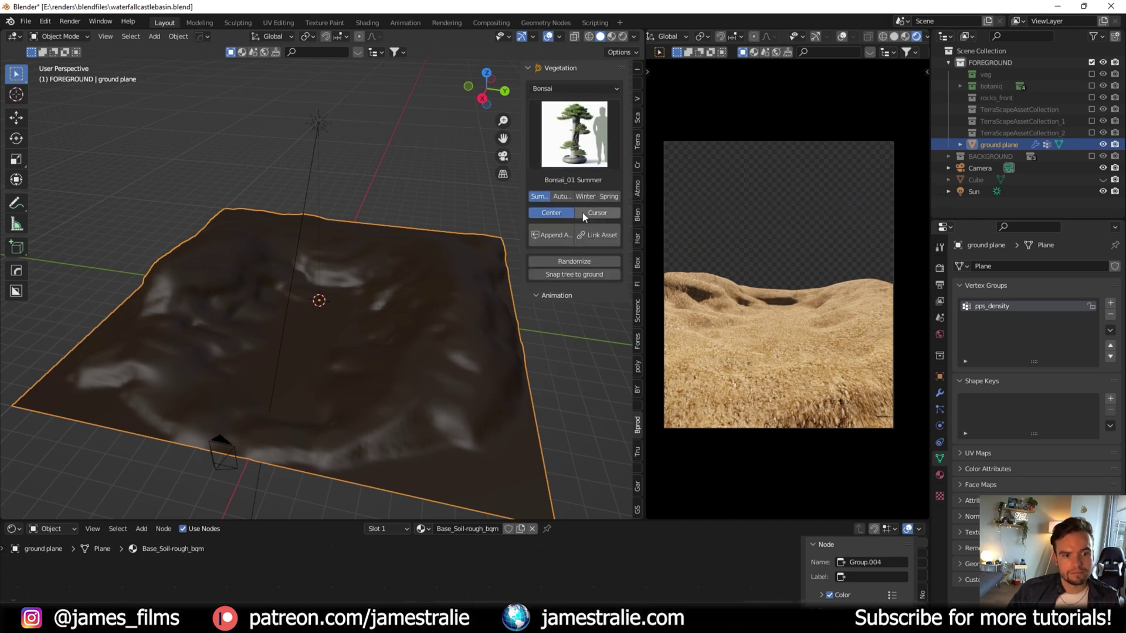
click(587, 197)
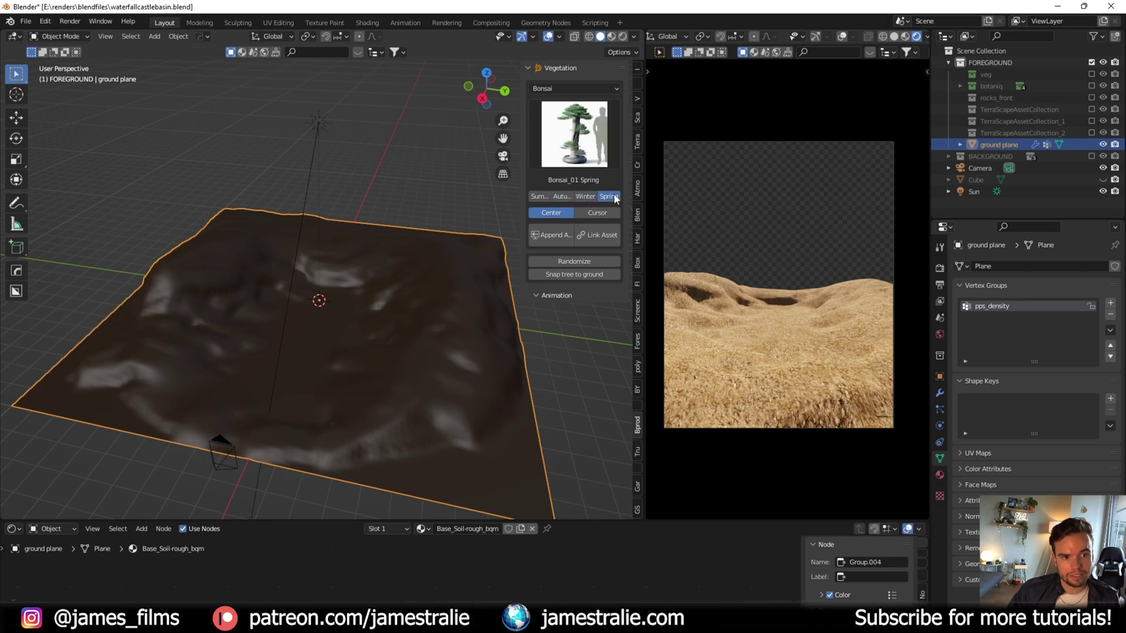
click(608, 197)
click(545, 198)
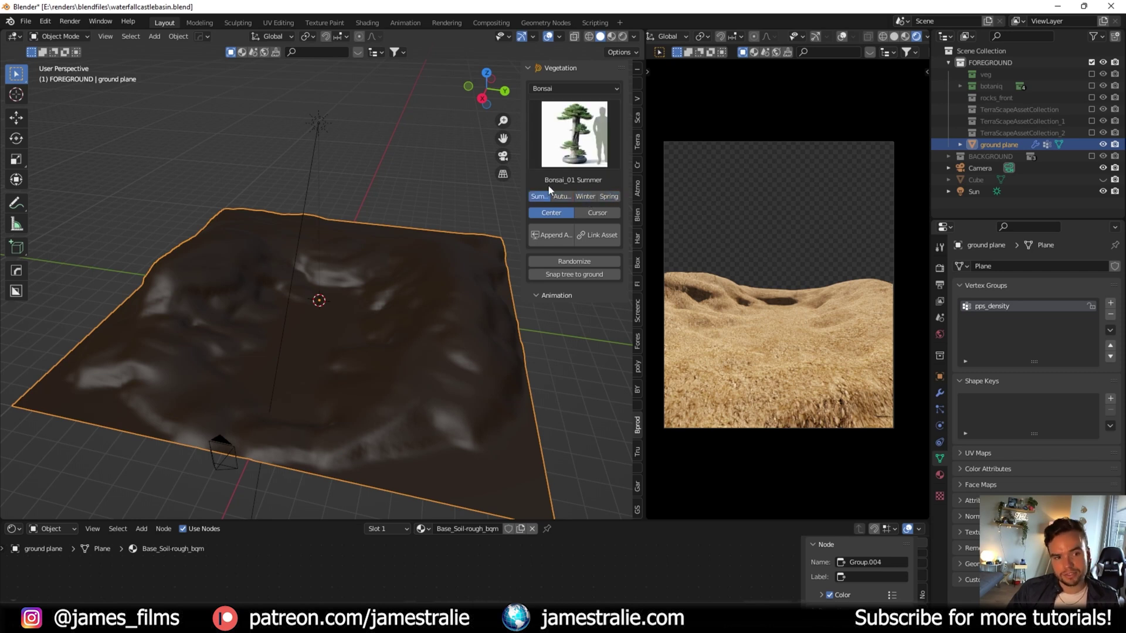
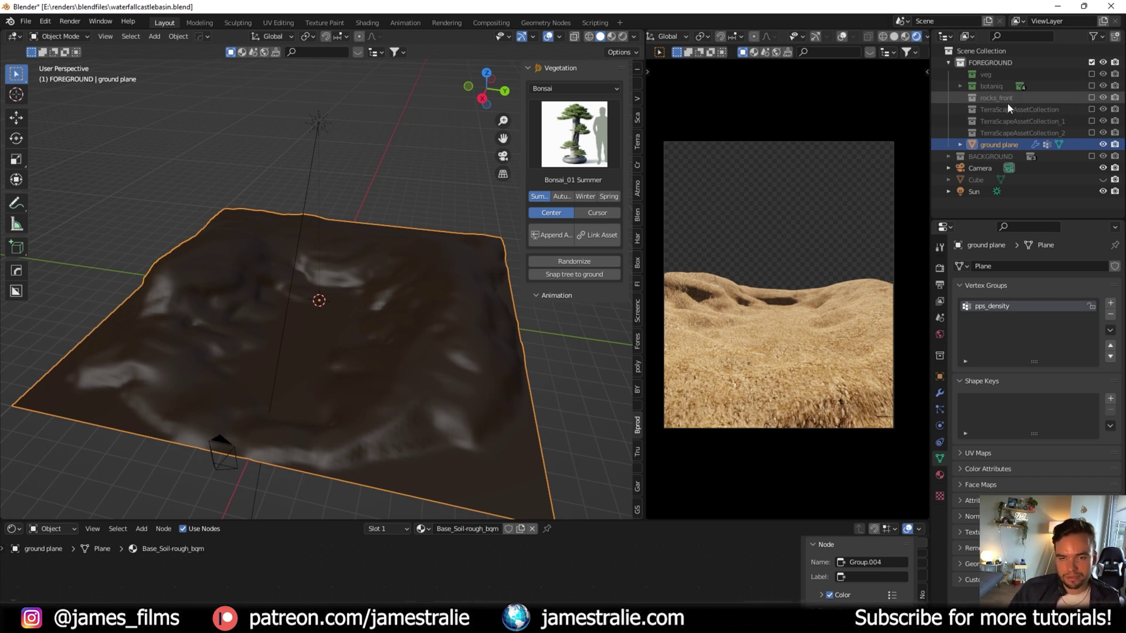
- Enable the veg collection inside FOREGROUND and view its trees and bushes around the ground plane
click(1001, 74)
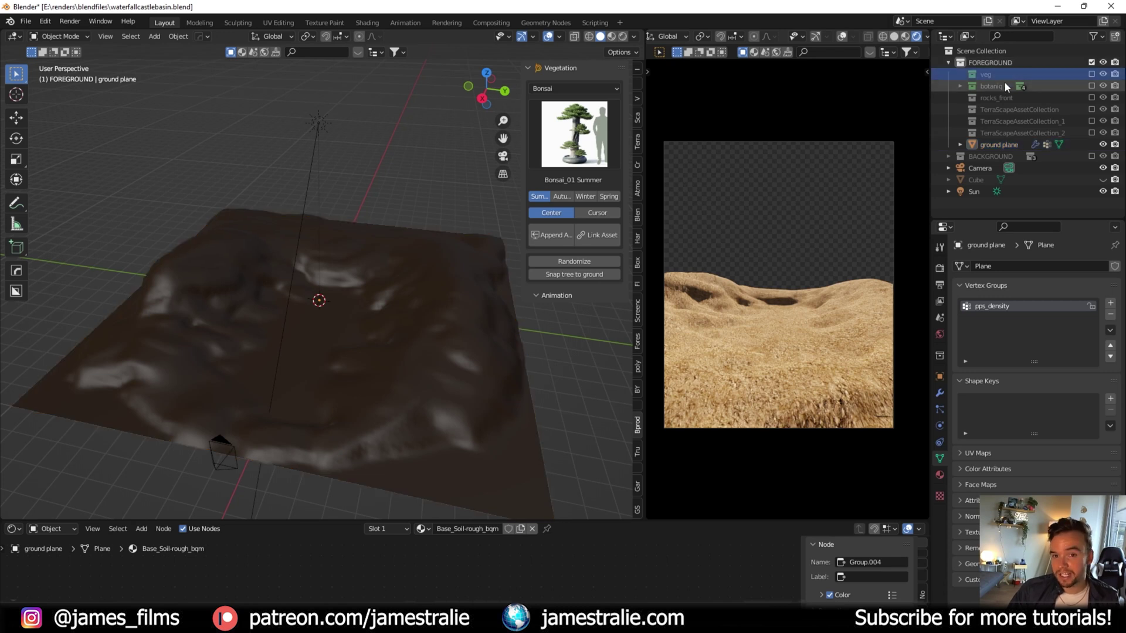
click(1092, 74)
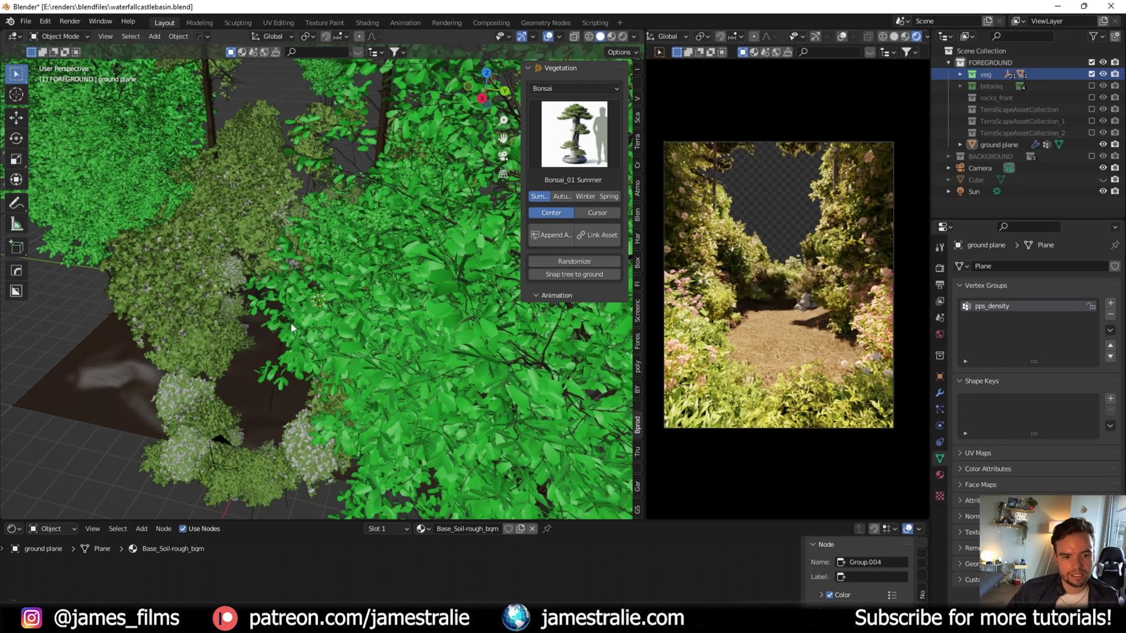
scroll(334, 302, down, 6)
middle_drag(396, 308, 446, 264)
scroll(396, 311, up, 4)
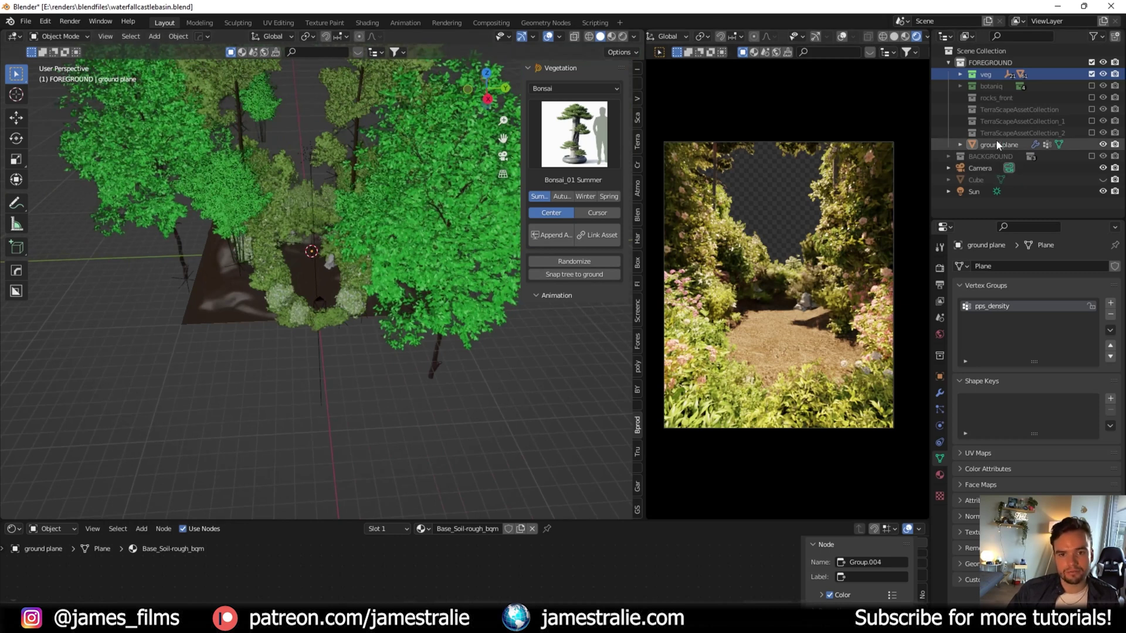
- Examine the Sun light's color and strength along with the scene's render settings
click(973, 192)
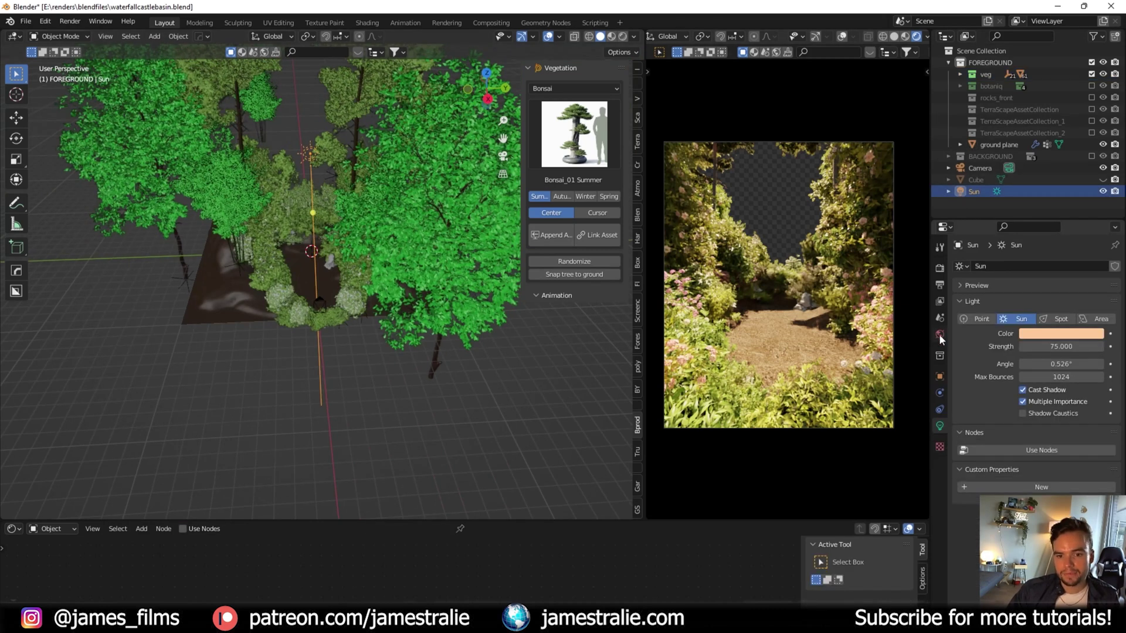
click(939, 335)
click(938, 268)
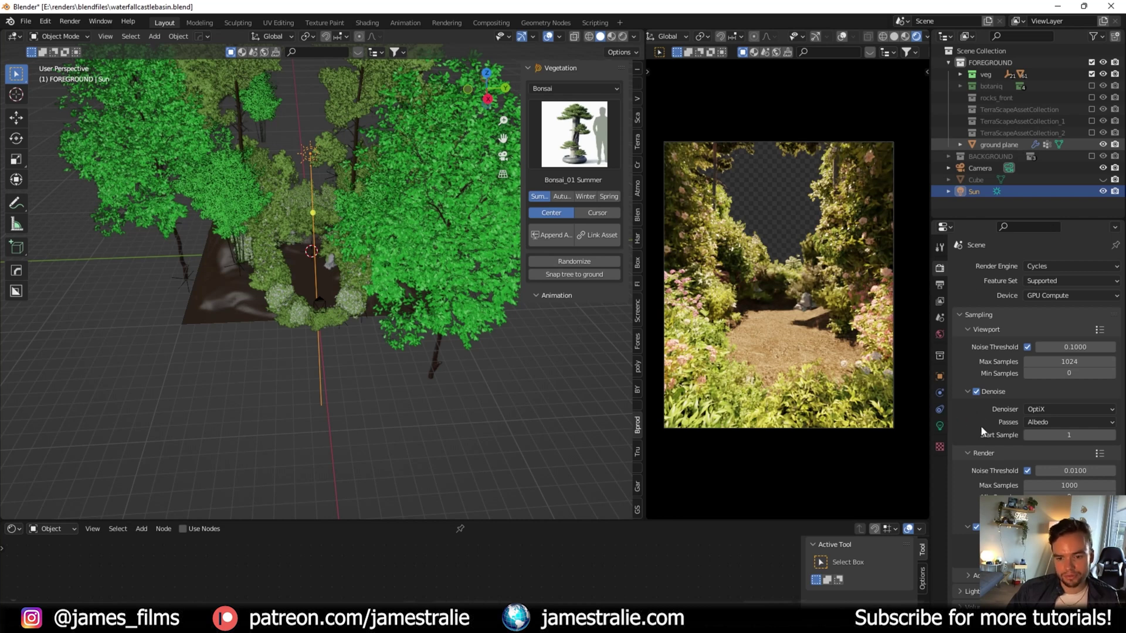
click(940, 426)
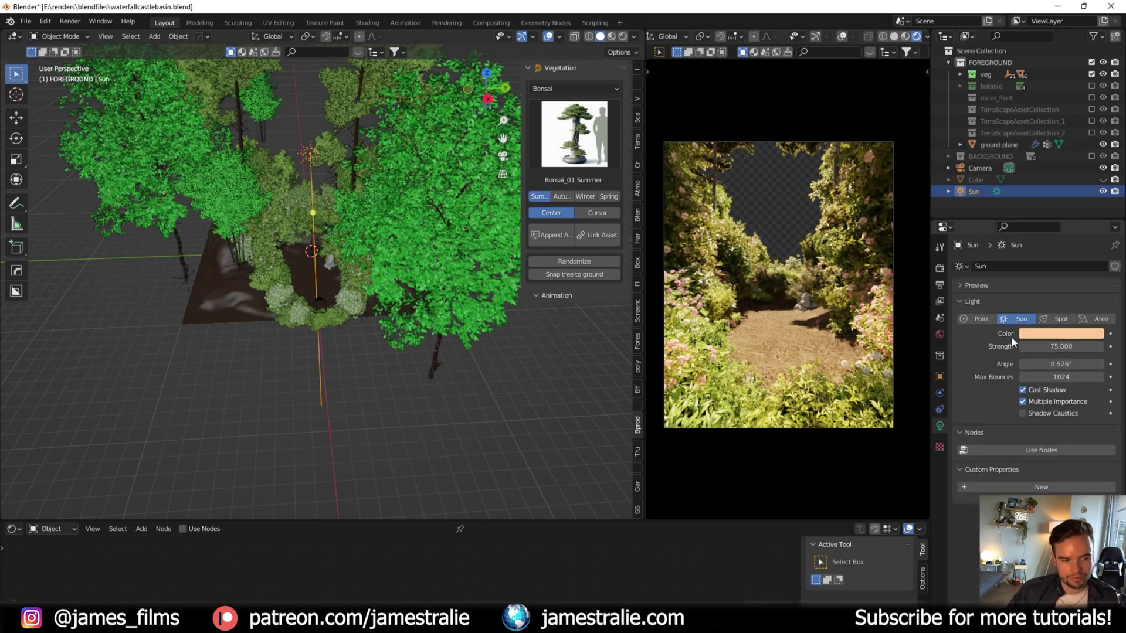
click(1065, 336)
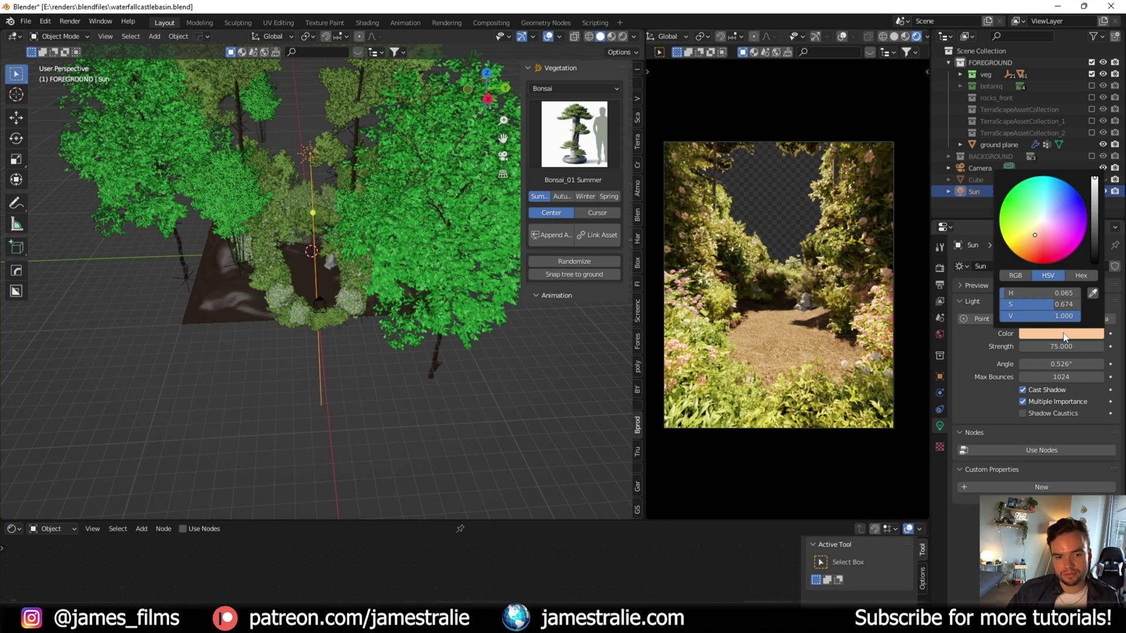
click(940, 267)
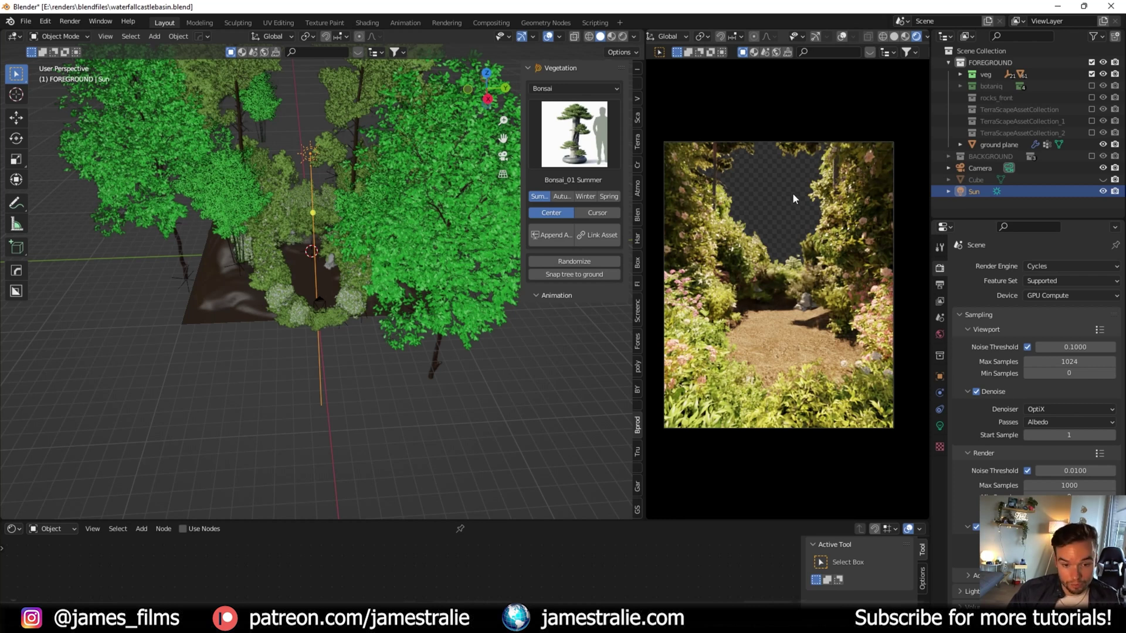
- Browse the aquatiq modular water assets available to spawn, leaving the library without adding one
click(997, 87)
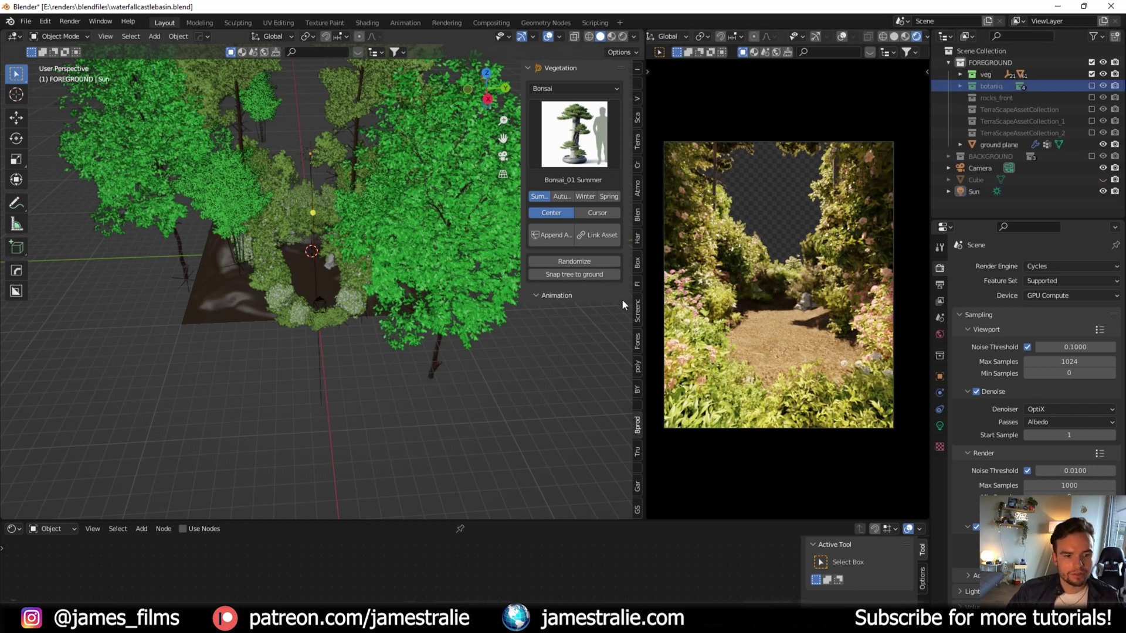
click(639, 368)
click(586, 111)
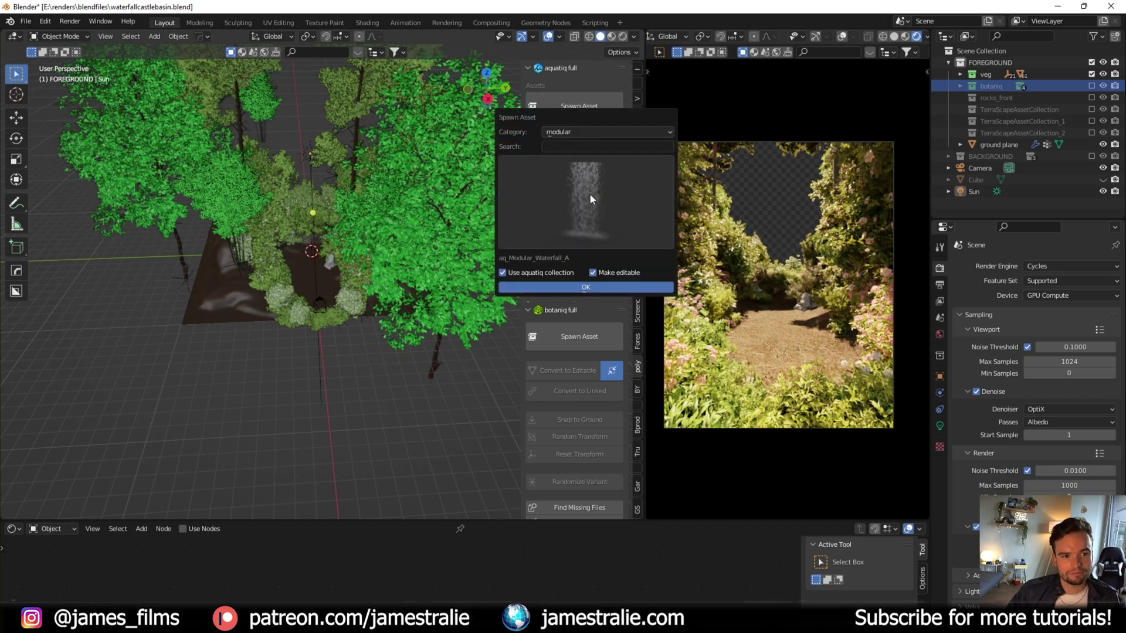
click(590, 197)
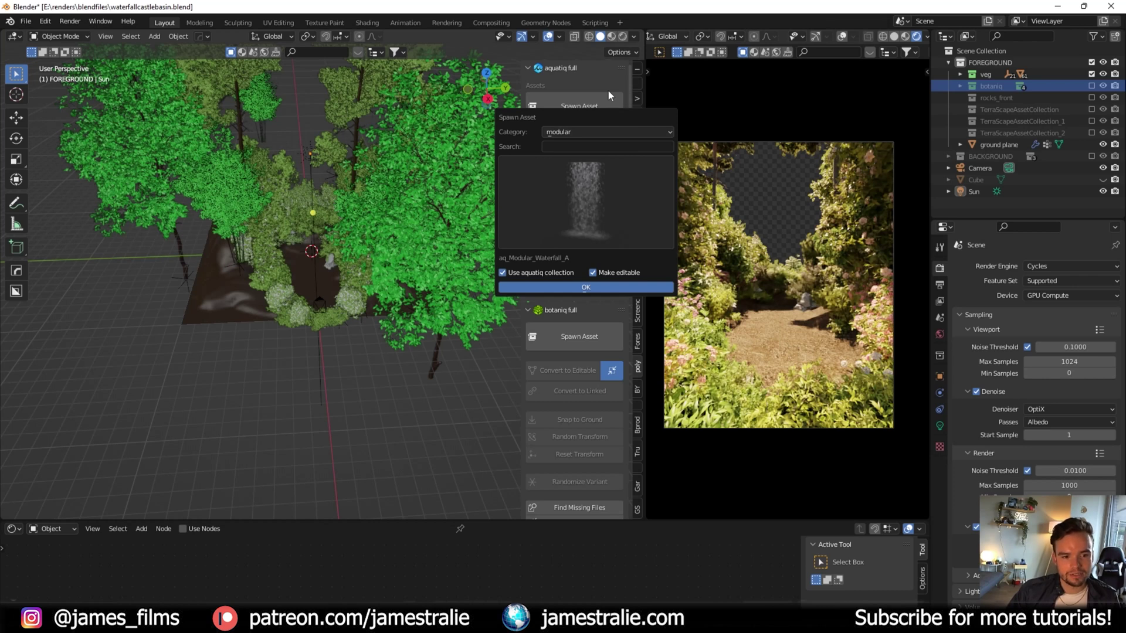
key(Escape)
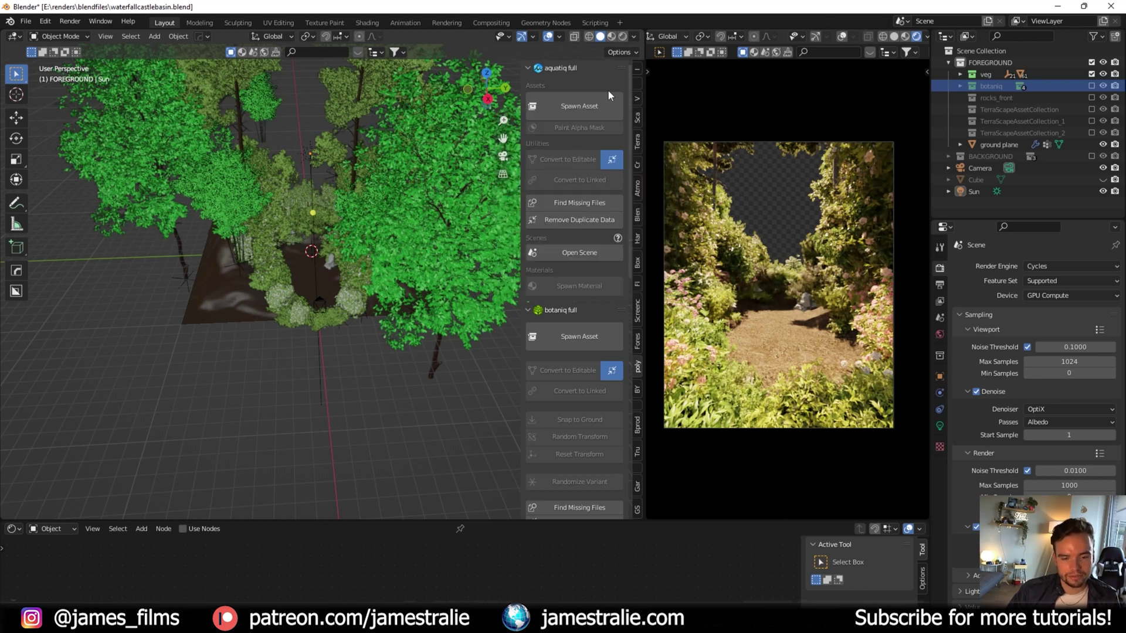
- Browse the botaniq spawn categories with flowers chosen, and enable the botaniq collection inside FOREGROUND
scroll(579, 194, down, 6)
click(578, 199)
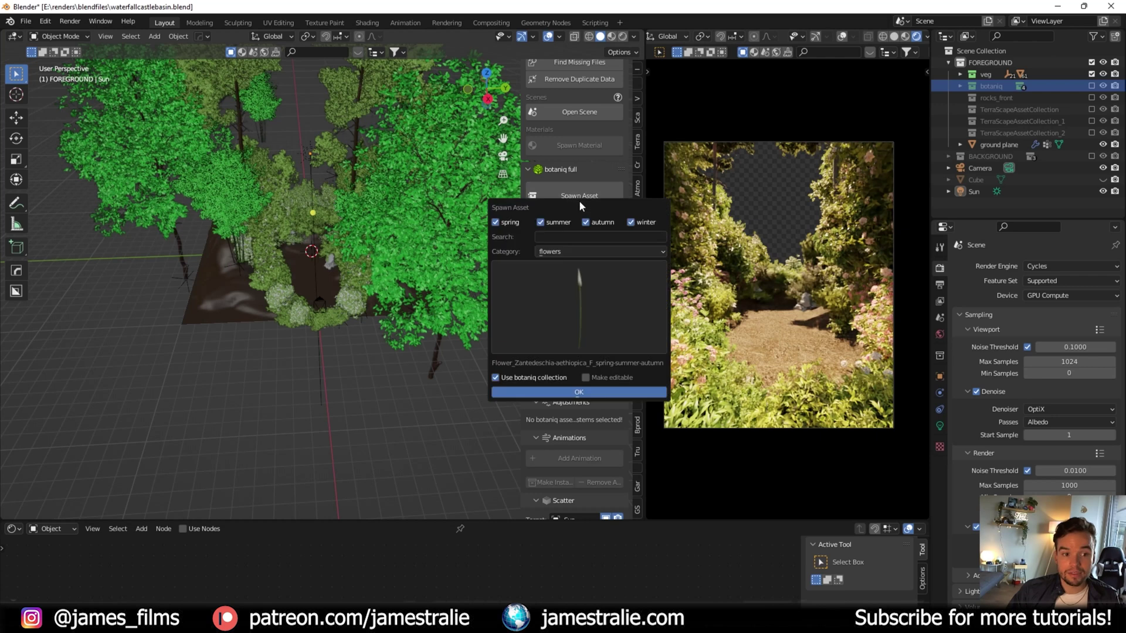
click(581, 252)
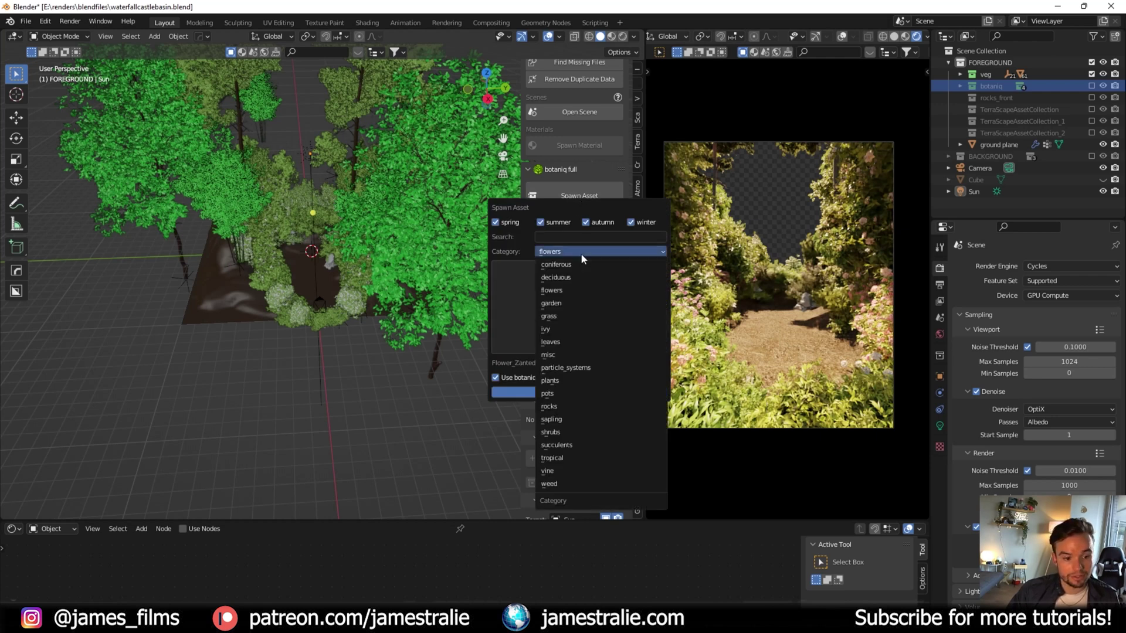
click(542, 292)
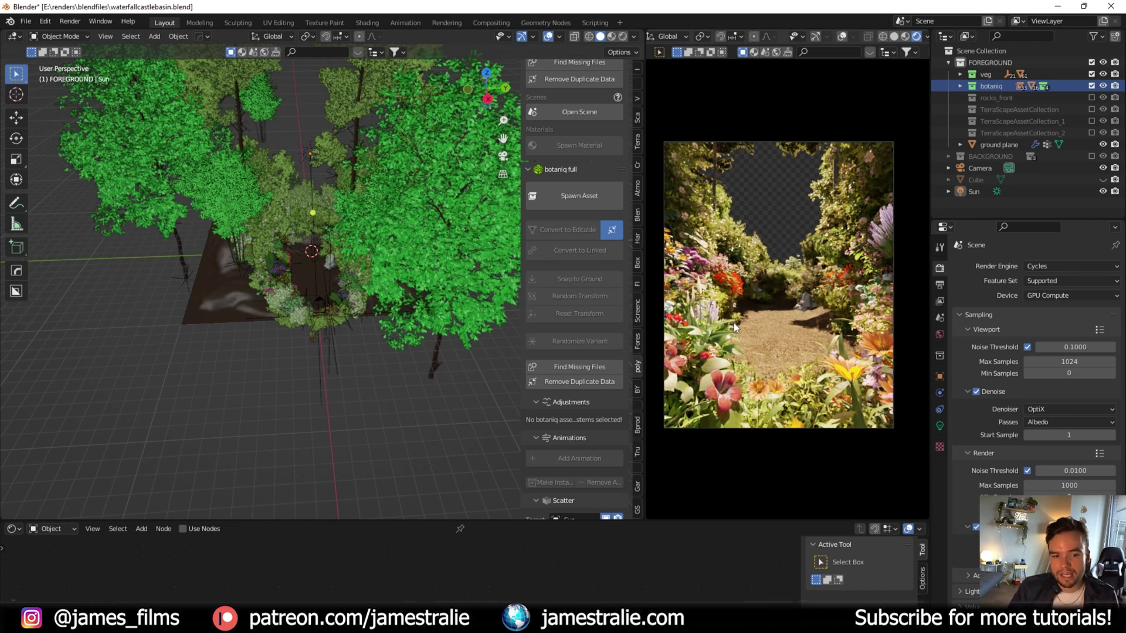
- Select the ground plane and bring its botaniq scatter systems into view
scroll(587, 271, down, 7)
scroll(583, 284, down, 6)
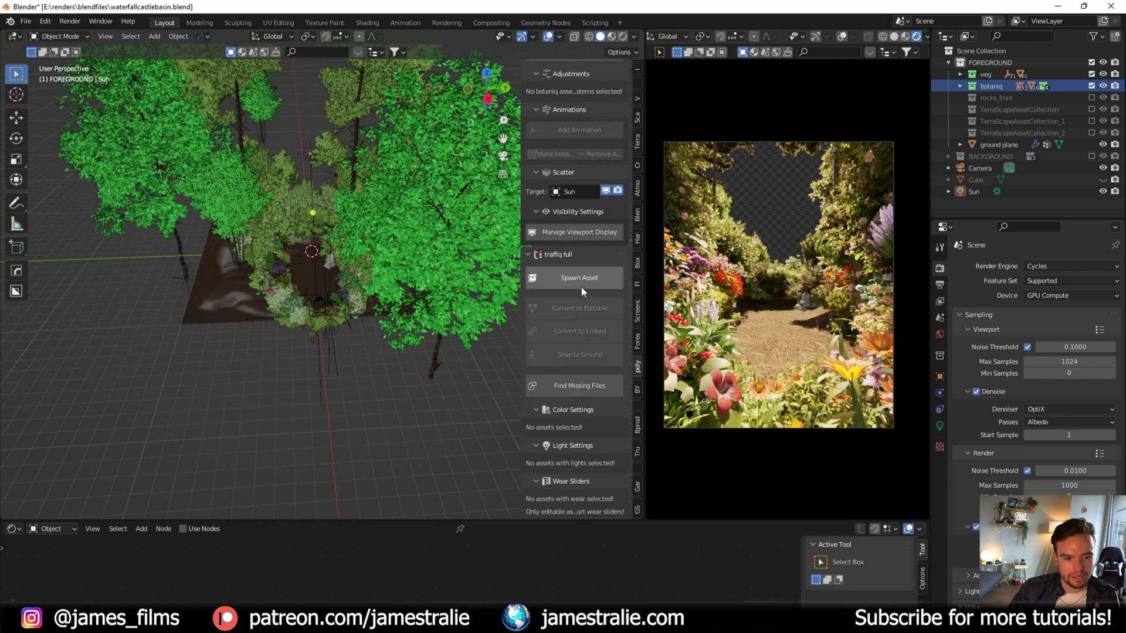
click(224, 312)
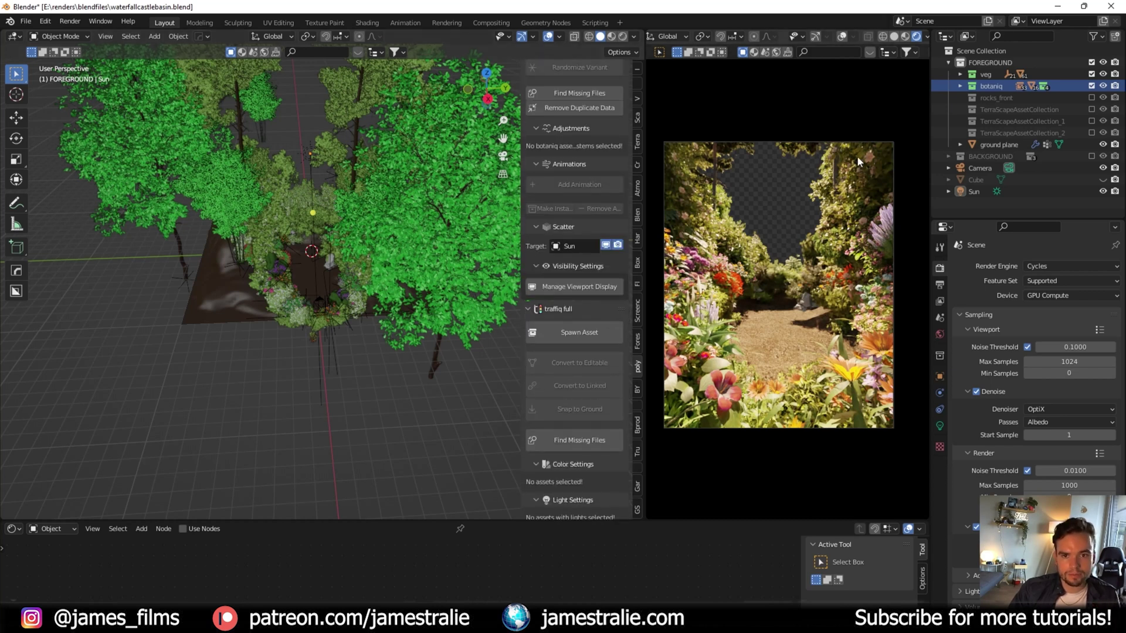
scroll(573, 409, down, 5)
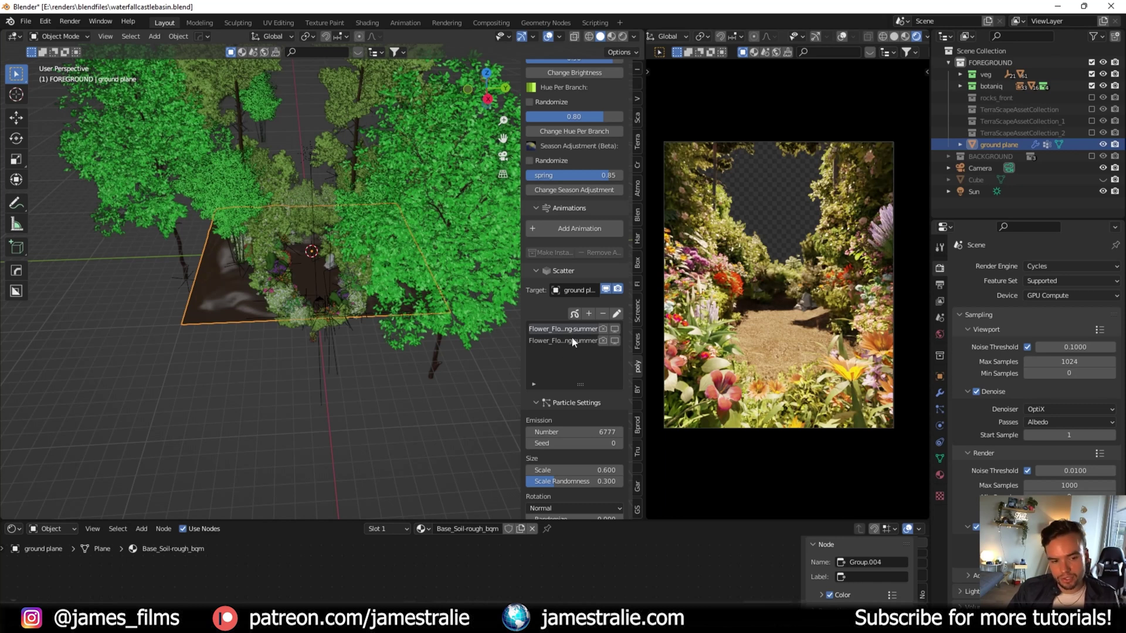
- Browse the botaniq scatter presets for the ground plane in the flowers, forest-floor and rocks categories
click(588, 314)
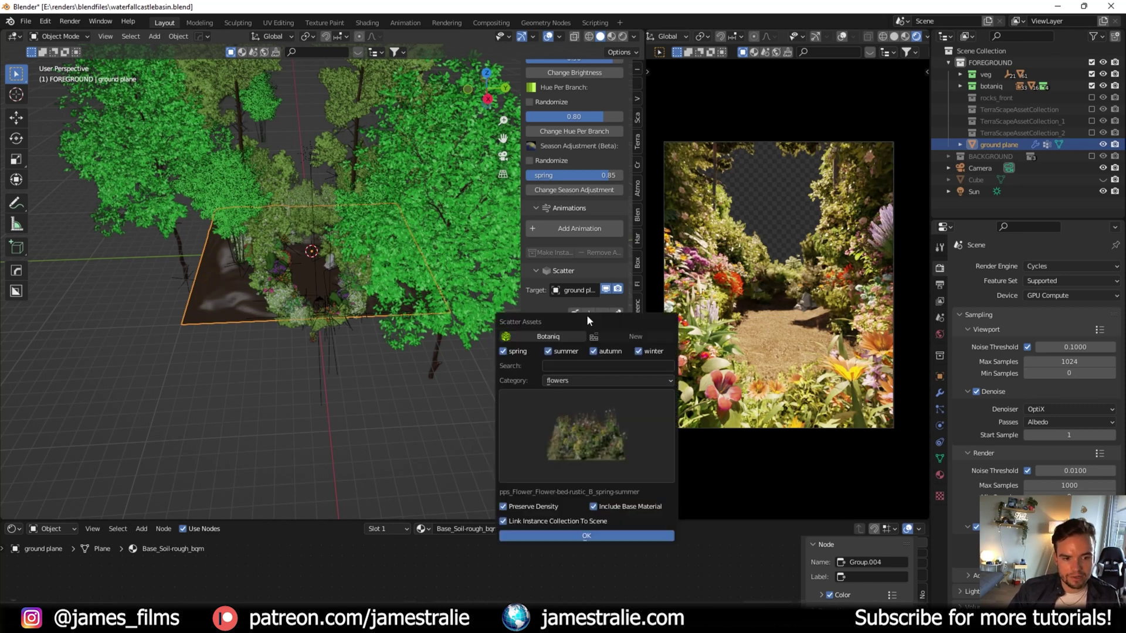
click(578, 427)
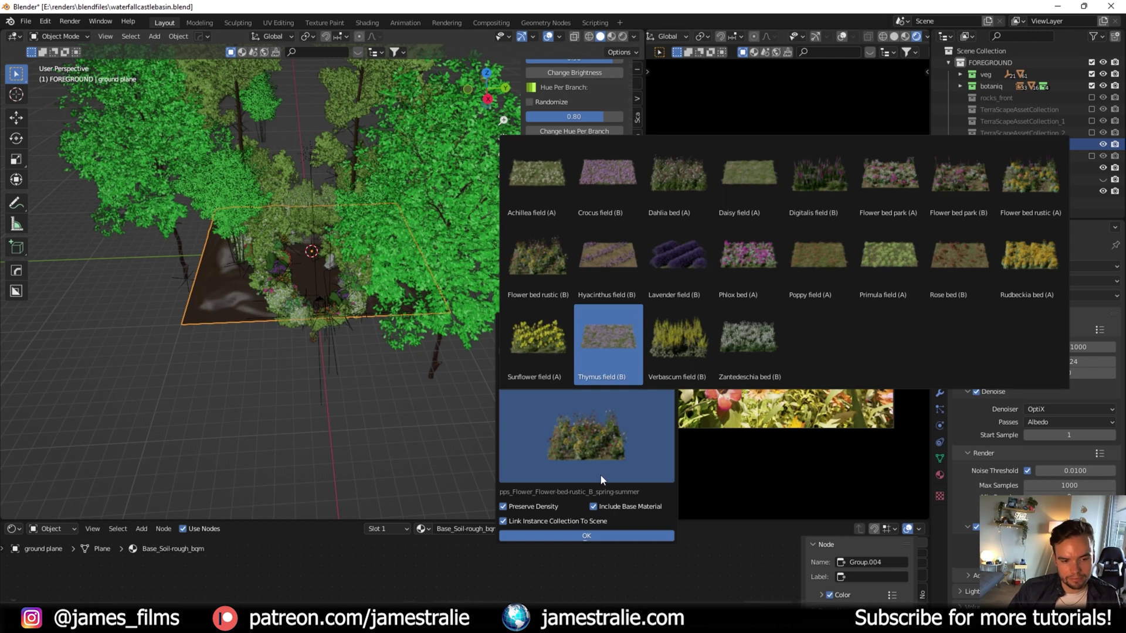
click(633, 382)
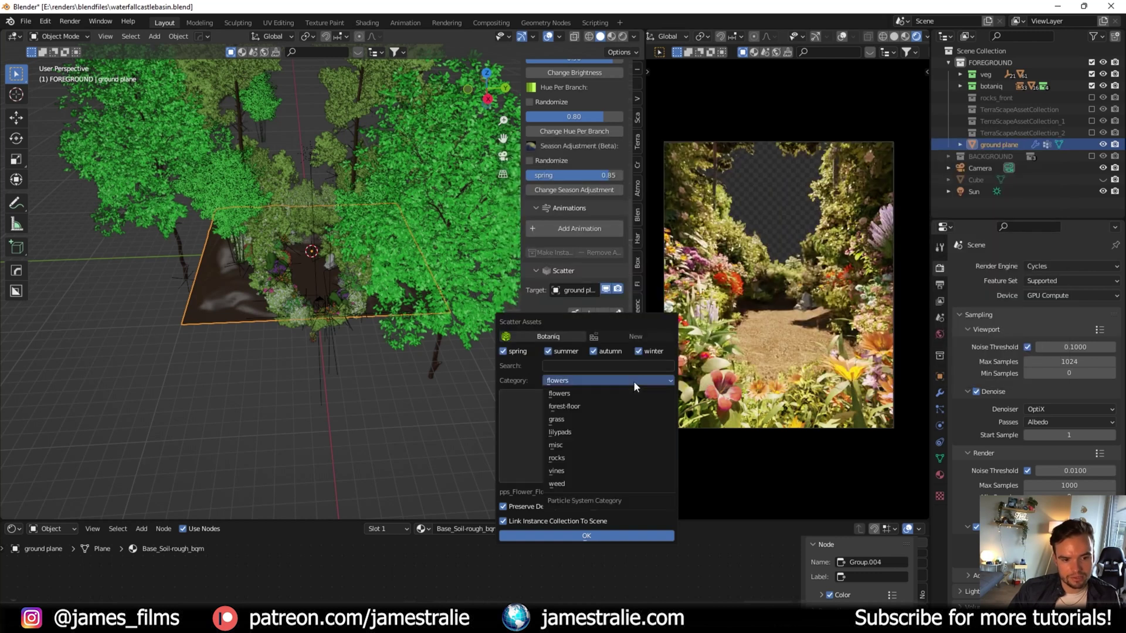
click(581, 407)
click(568, 432)
click(650, 508)
click(593, 380)
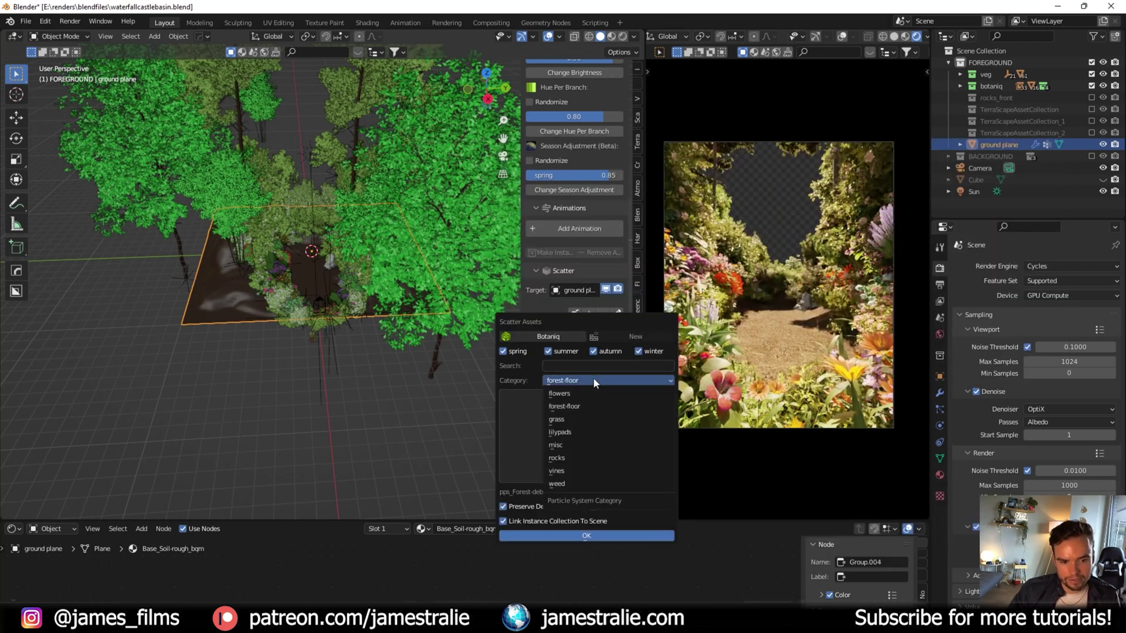
click(596, 456)
click(612, 431)
click(597, 444)
- Examine the ground plane's flower scatter settings, from particle number, scale and rotation down to density painting and scattered objects
scroll(526, 302, down, 5)
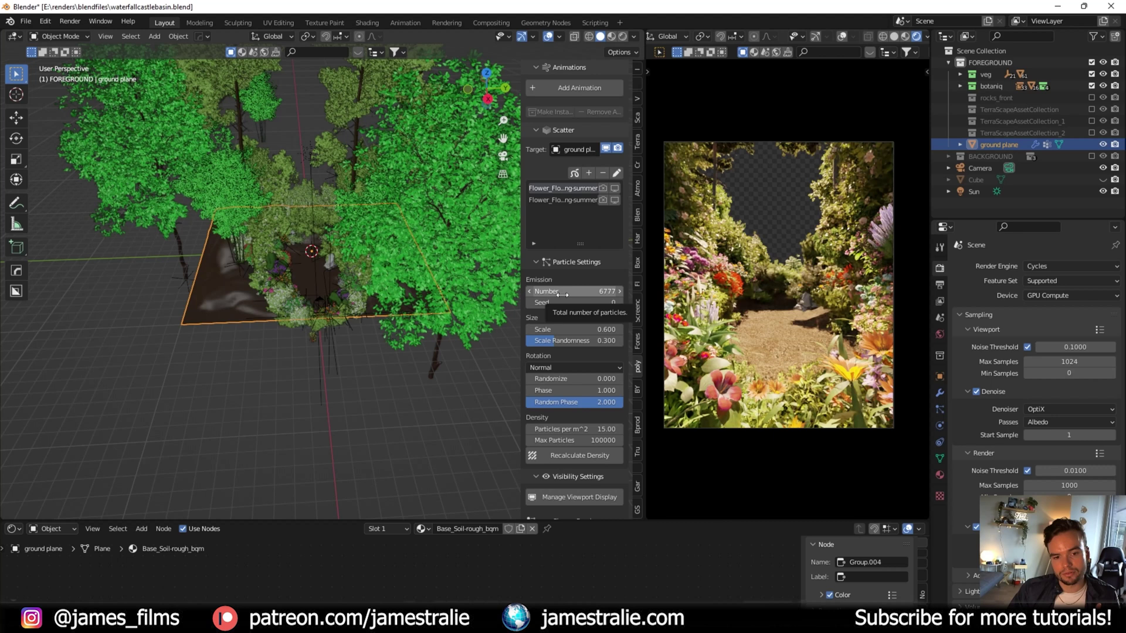
scroll(562, 294, down, 2)
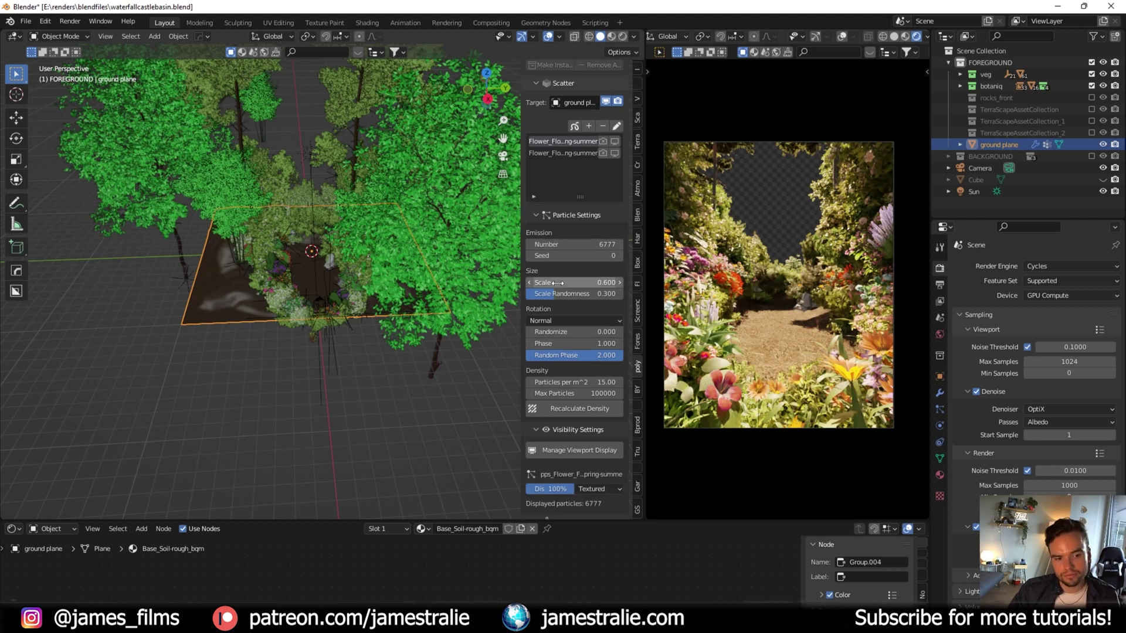
scroll(580, 293, down, 8)
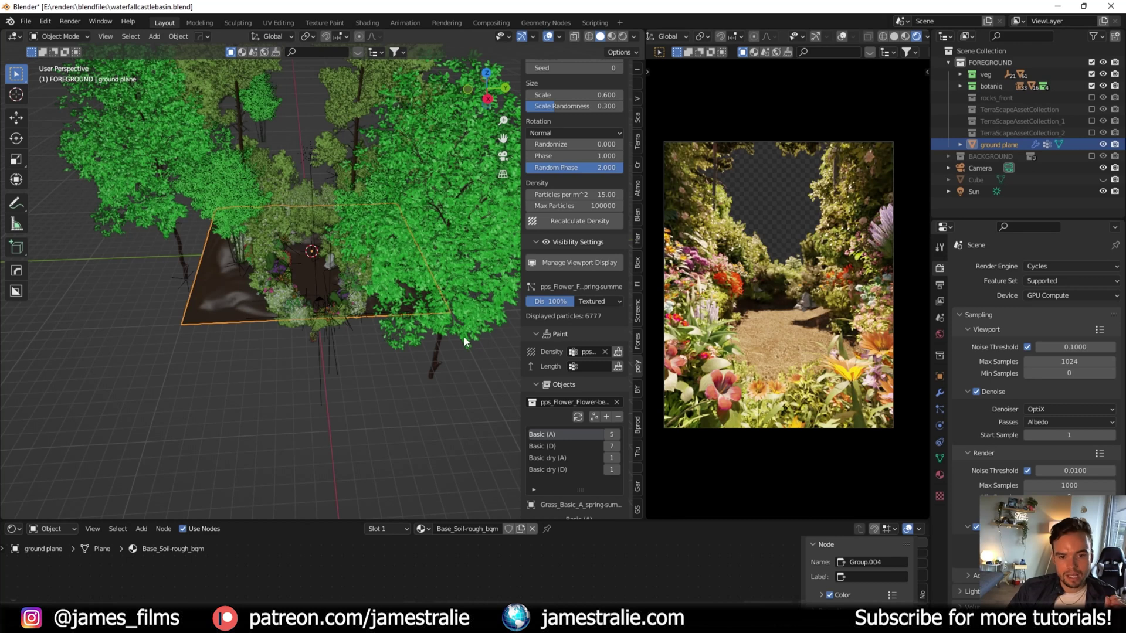
- Enable the rocks_front, TerraScapeAssetCollection, TerraScapeAssetCollection_1 and TerraScapeAssetCollection_2 collections inside FOREGROUND
click(1091, 97)
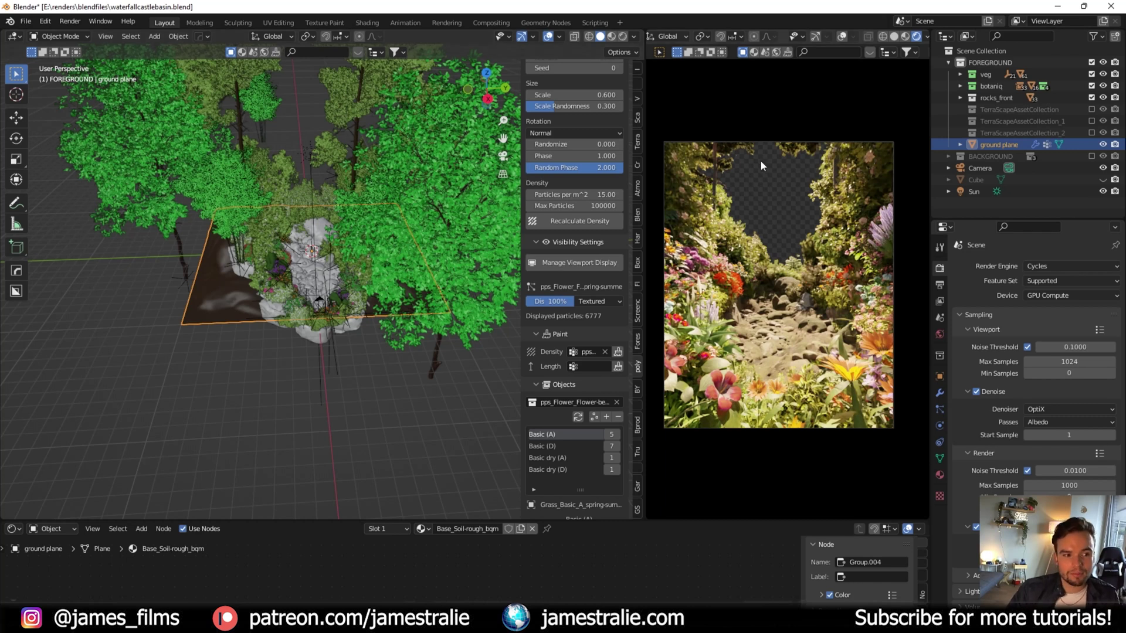
click(1091, 110)
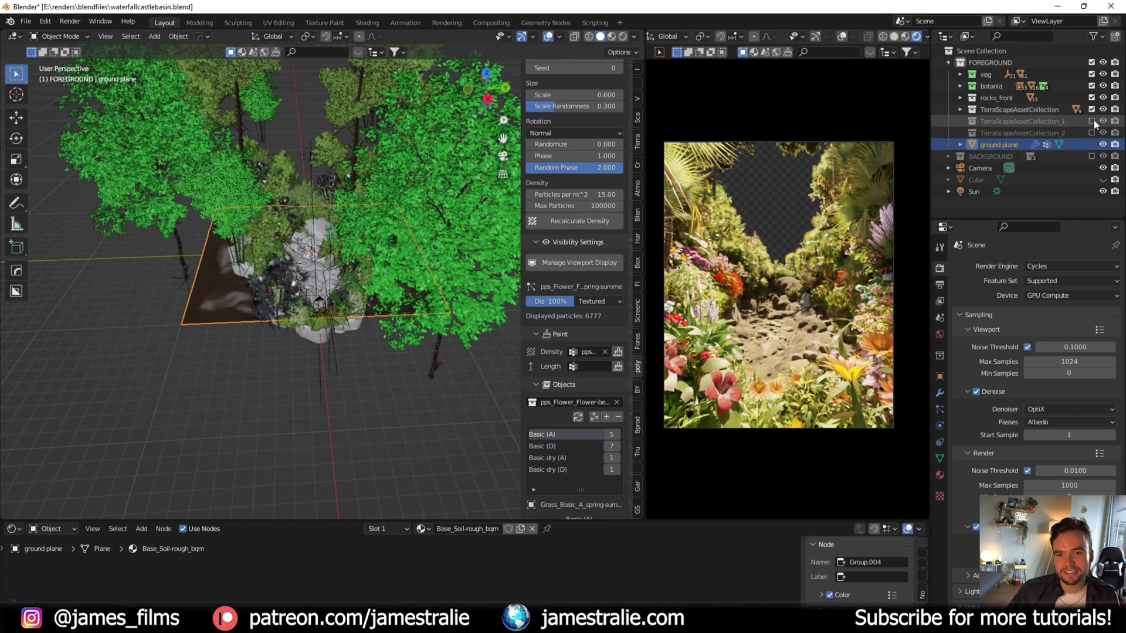
click(1091, 121)
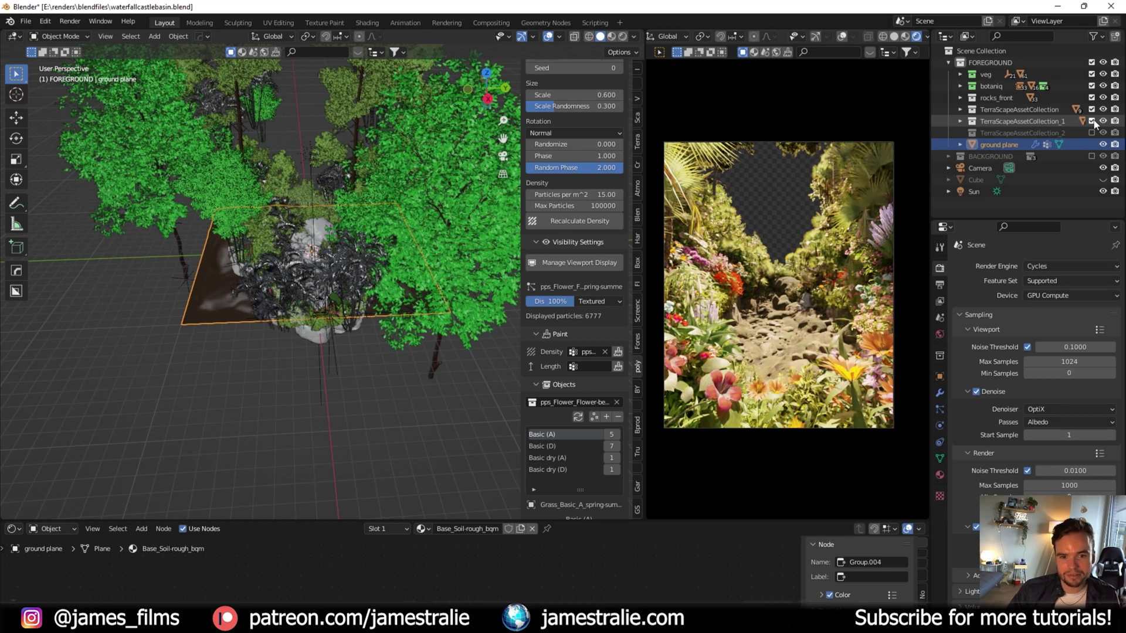
click(1092, 121)
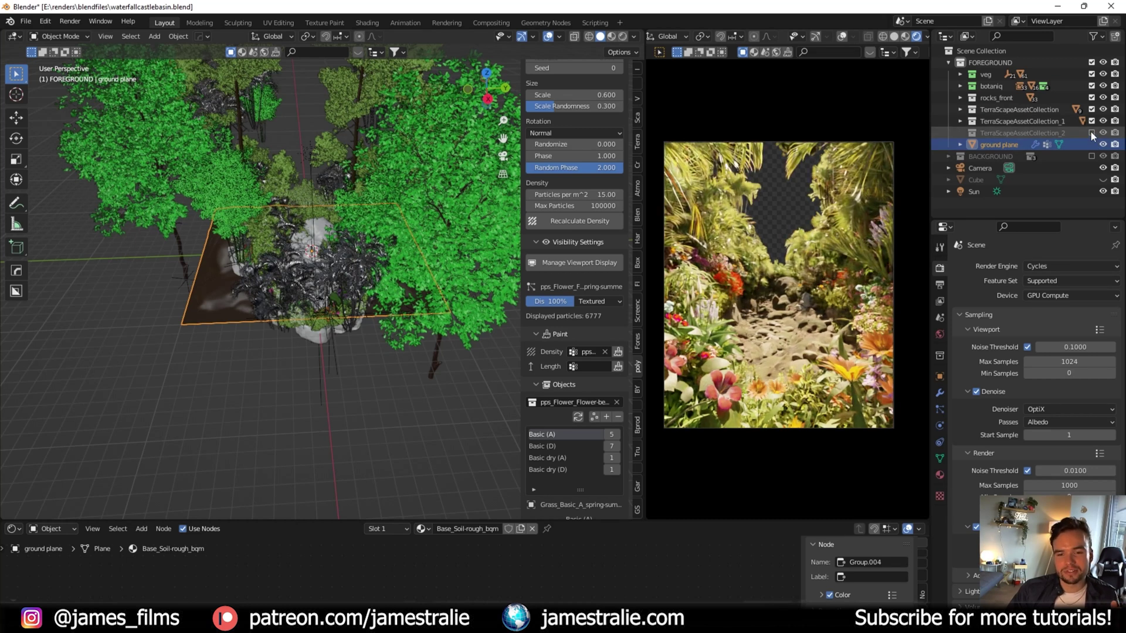
click(1091, 133)
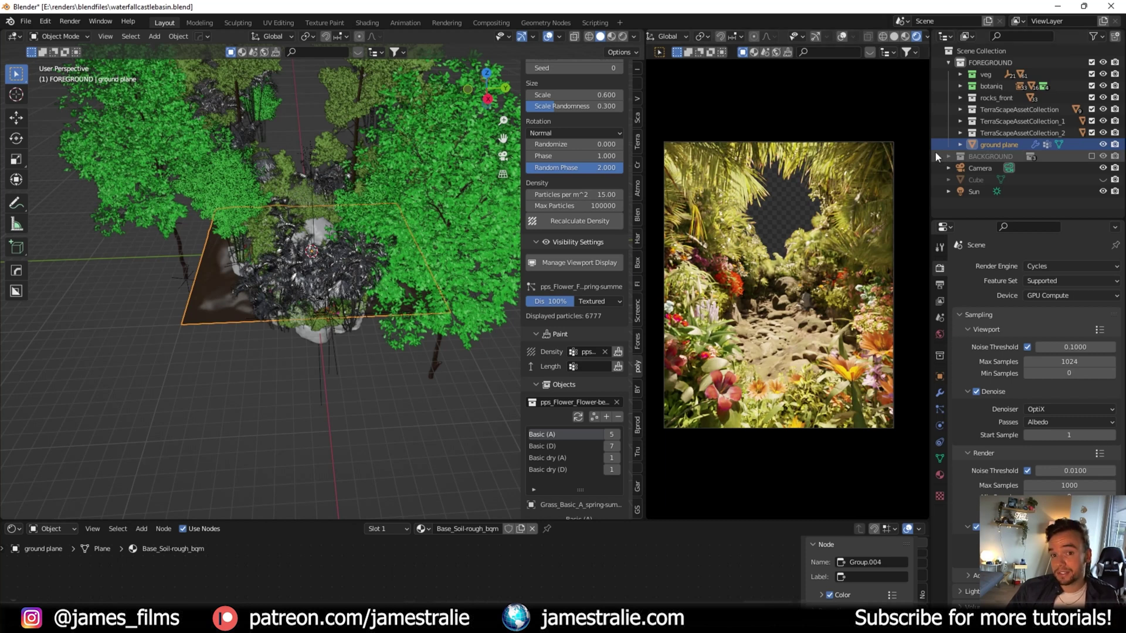
- Collapse FOREGROUND, unhide the Cube, and enable the cliff, veg.001 and KB collections inside BACKGROUND
click(948, 62)
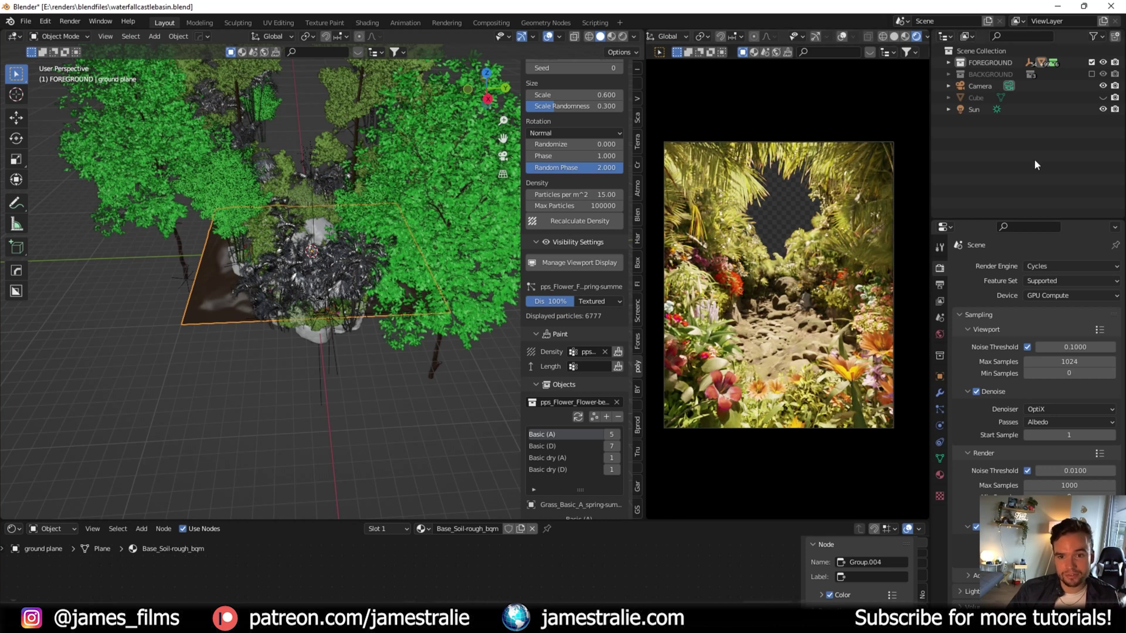
click(1102, 98)
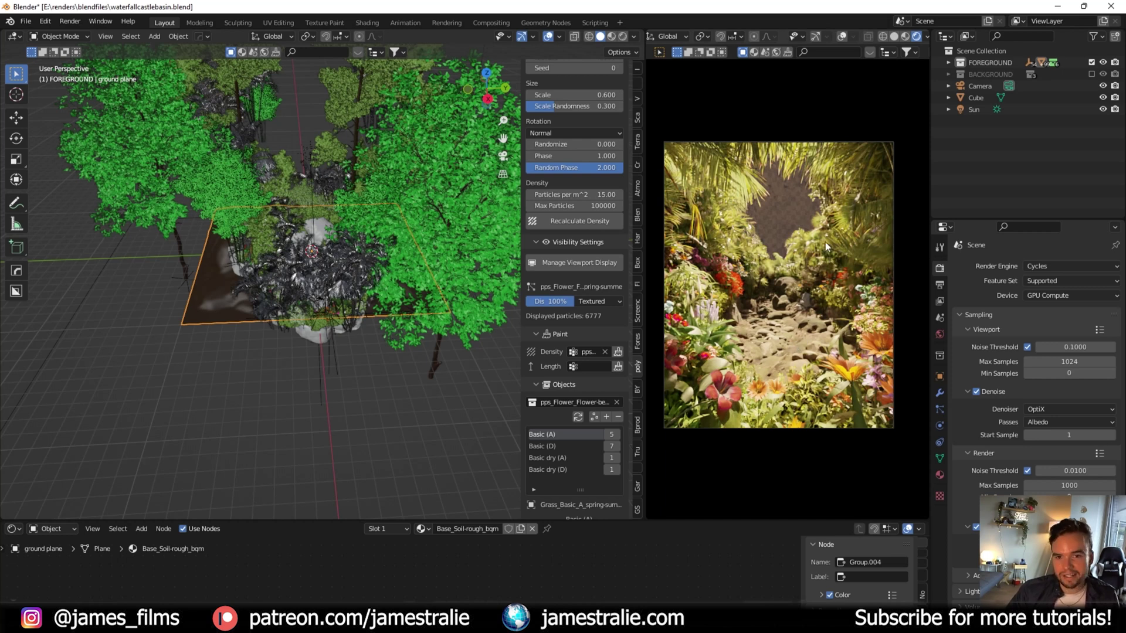
click(947, 74)
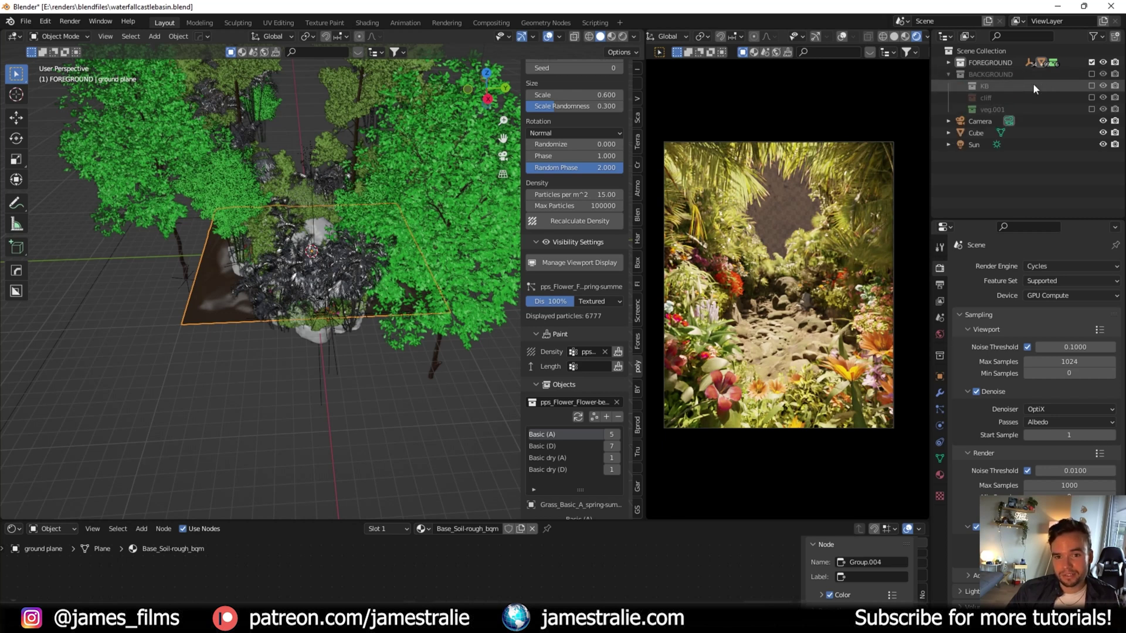
click(1092, 97)
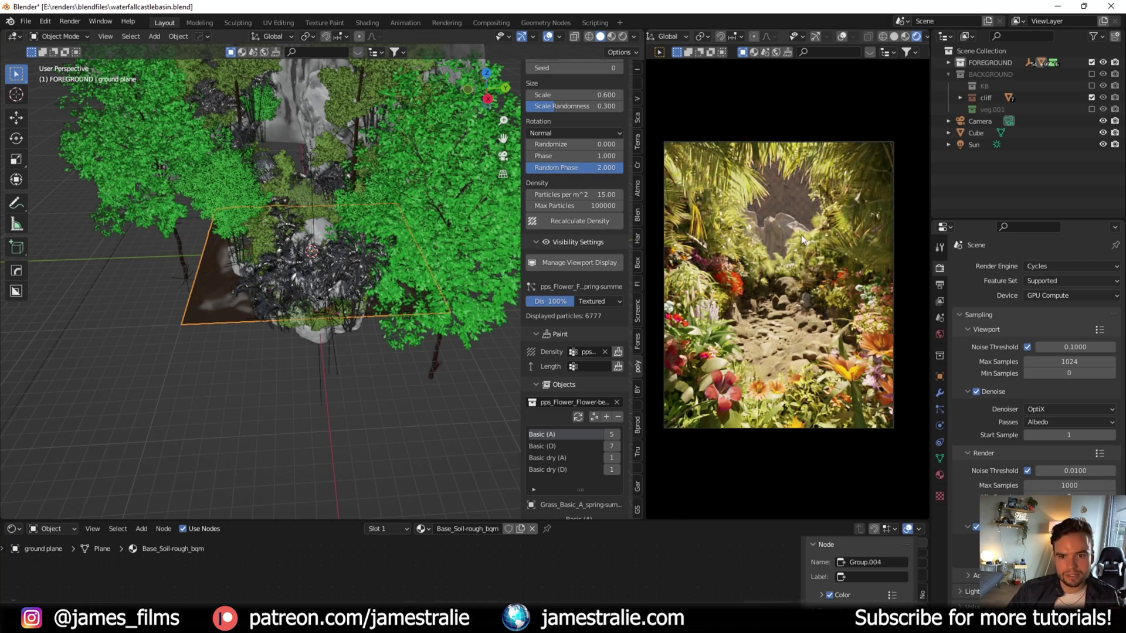
click(1092, 109)
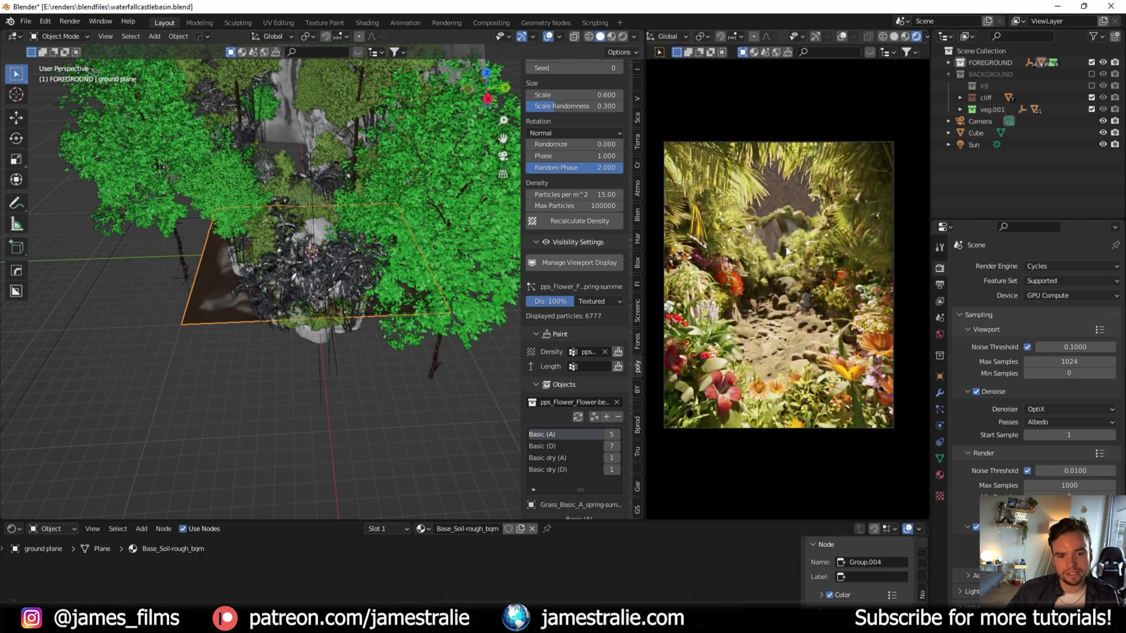
click(1092, 86)
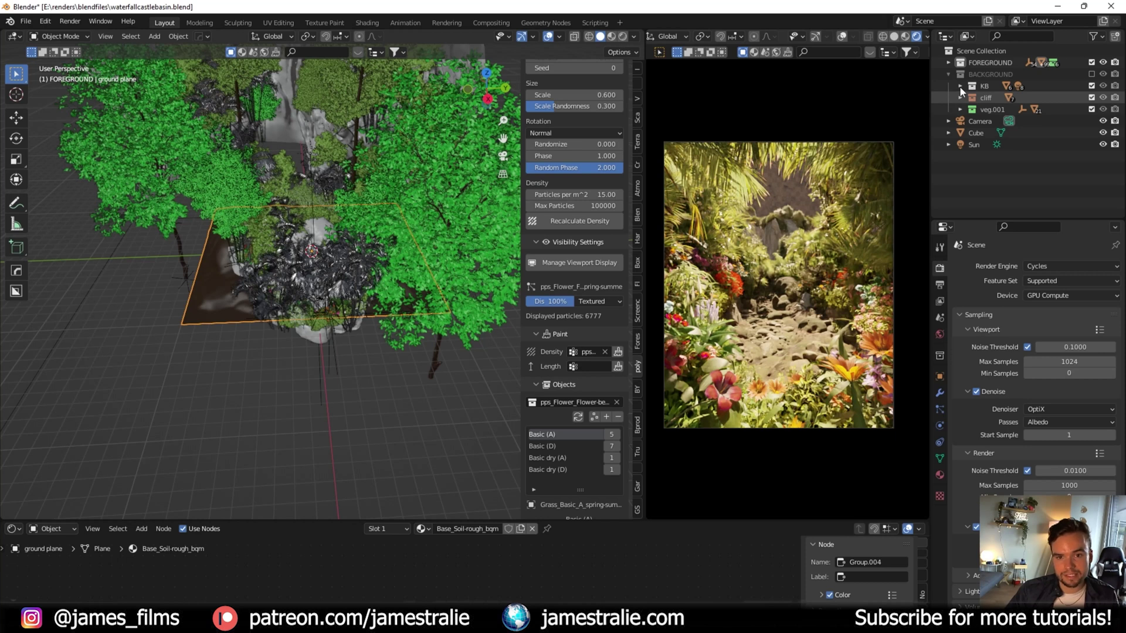
- Examine the background cliffs, their vegetation and the castle models from several angles
scroll(325, 200, down, 4)
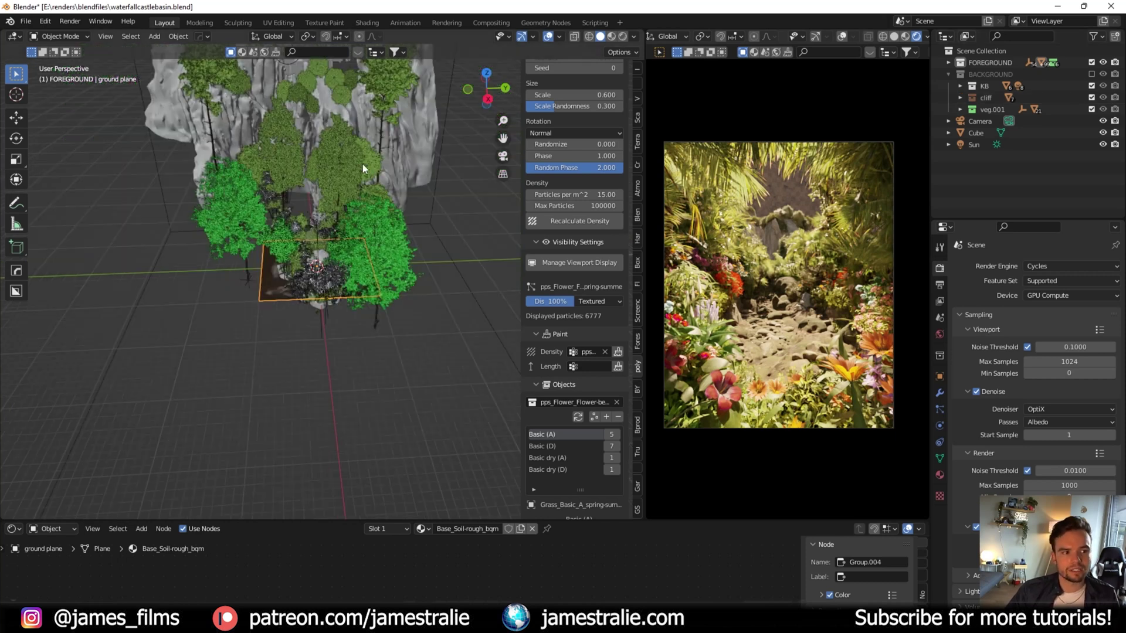
middle_drag(366, 153, 350, 304)
scroll(350, 304, up, 3)
scroll(348, 213, down, 4)
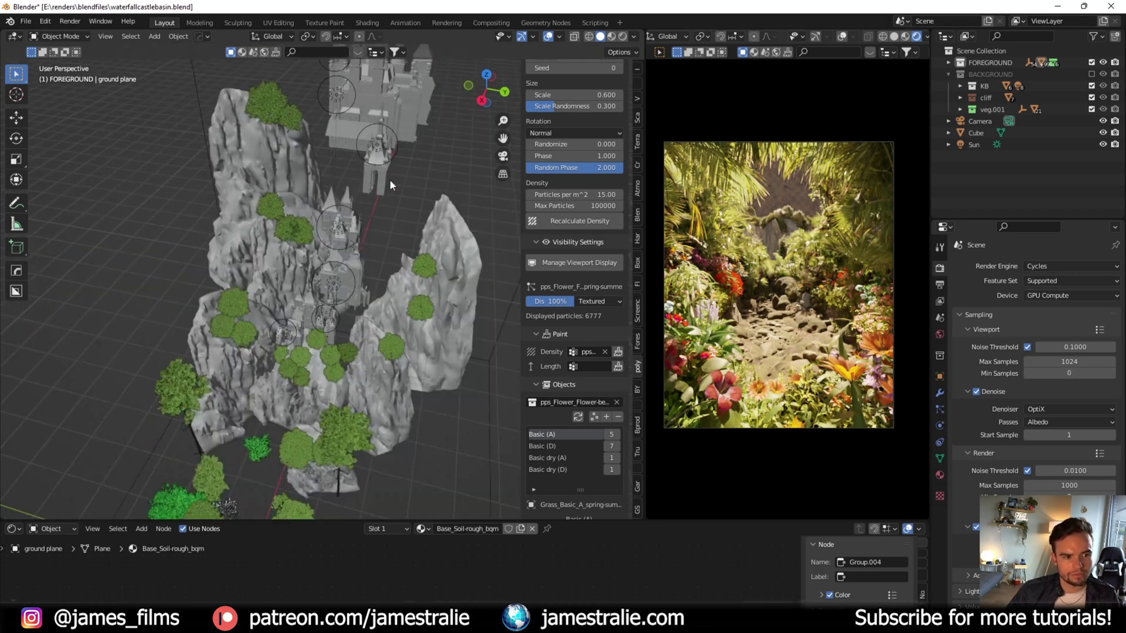
scroll(388, 186, up, 2)
shift+middle_drag(386, 189, 340, 273)
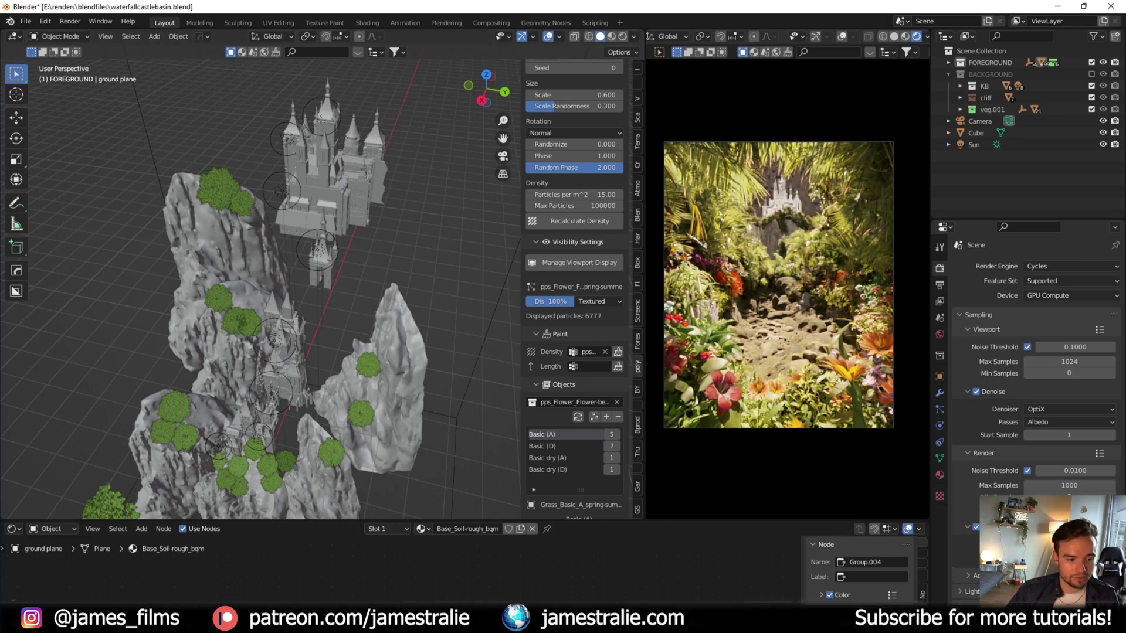
- Switch to Photoshop, close castleoasis-studio.psd, and open gardencastlehill.psd to look through its layers
key(alt+Tab)
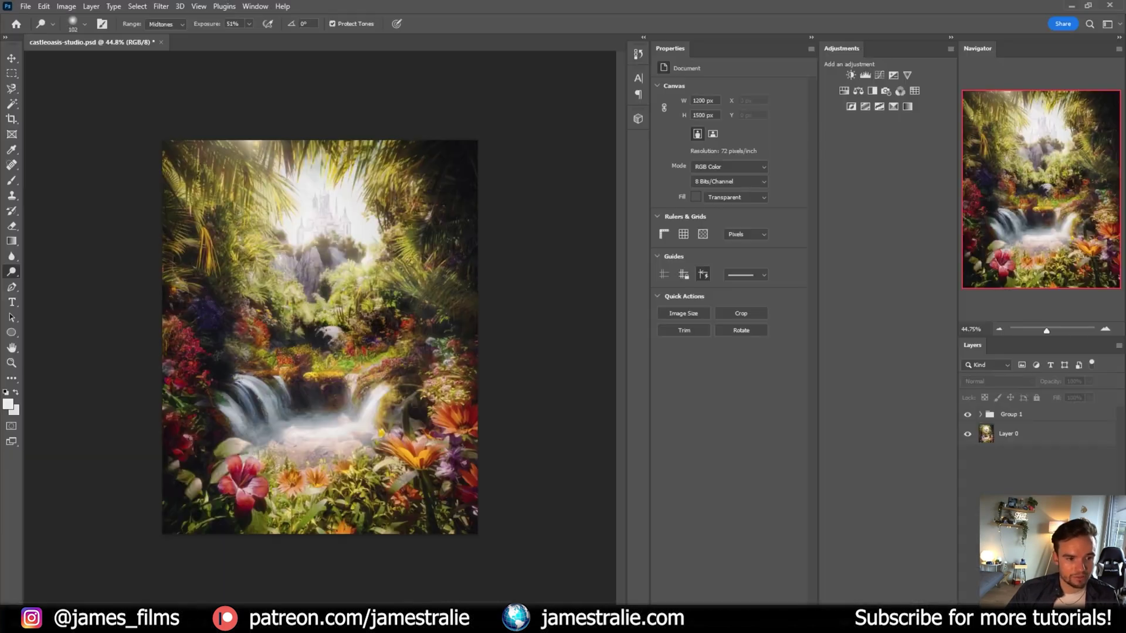
click(160, 41)
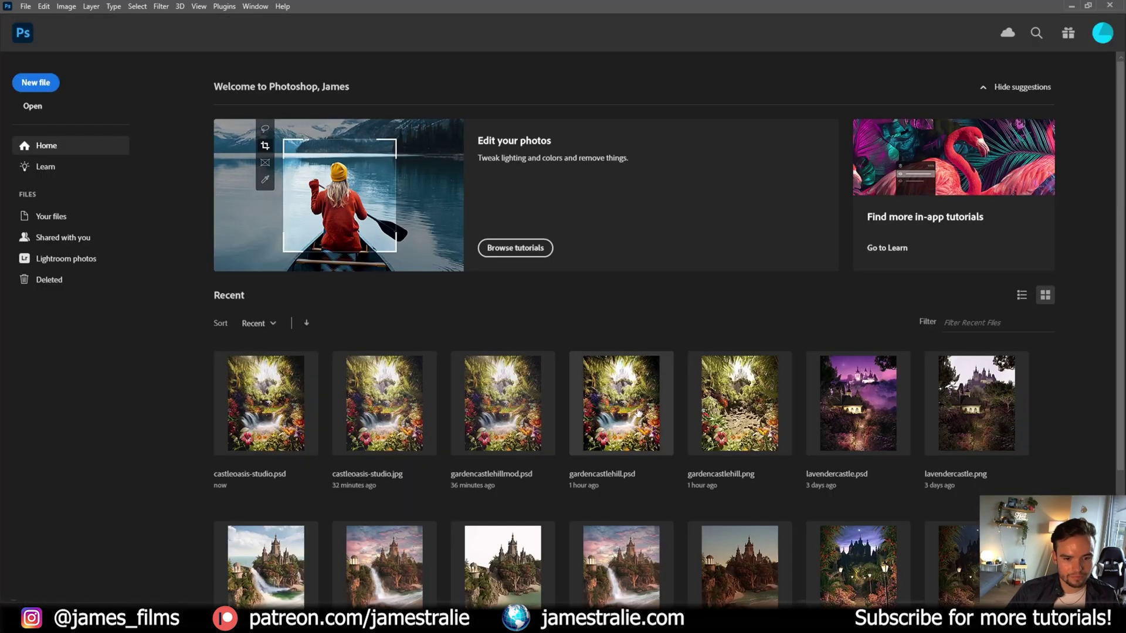
click(634, 408)
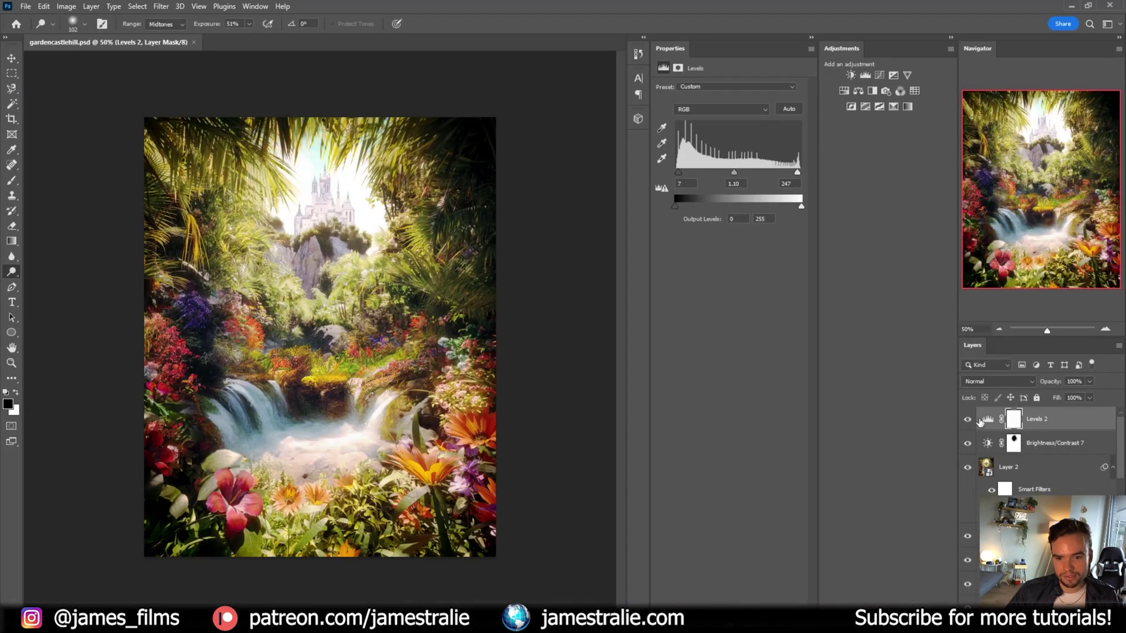
scroll(1050, 463, down, 5)
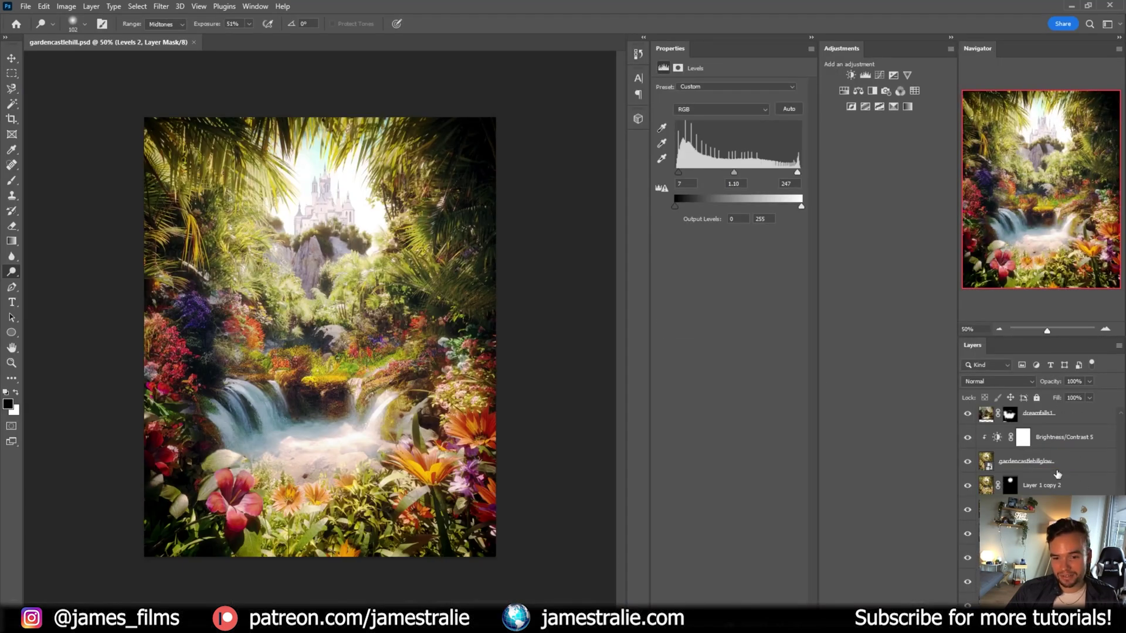
- Group the upper layers from Levels 2 down to Hue/Saturation 1 and hide that group
scroll(1058, 469, down, 5)
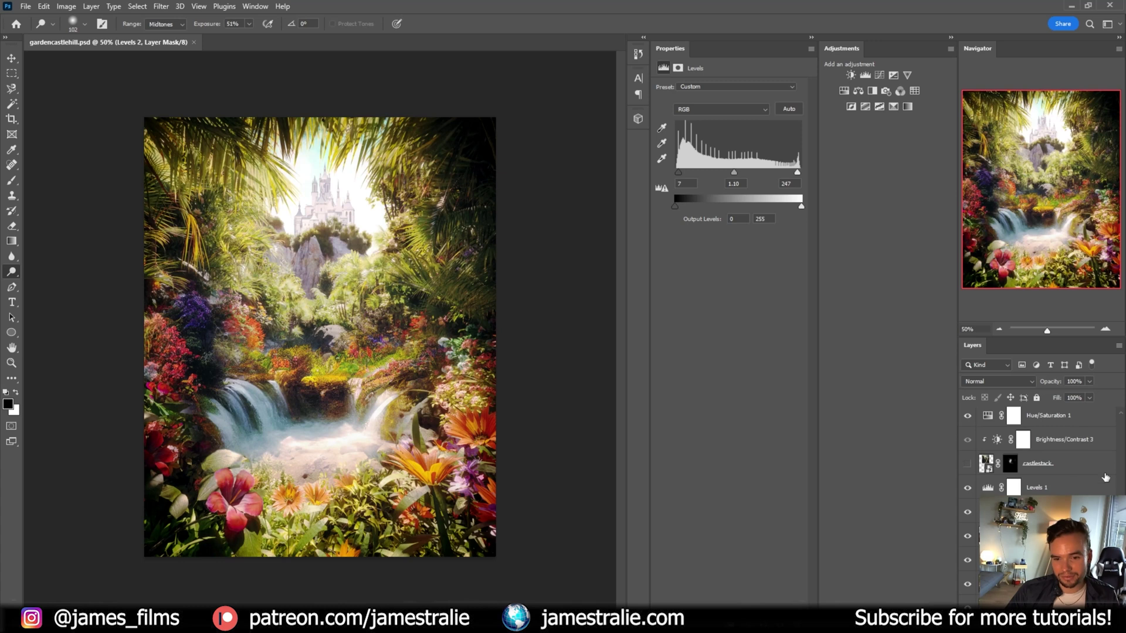
click(1092, 417)
key(ctrl+g)
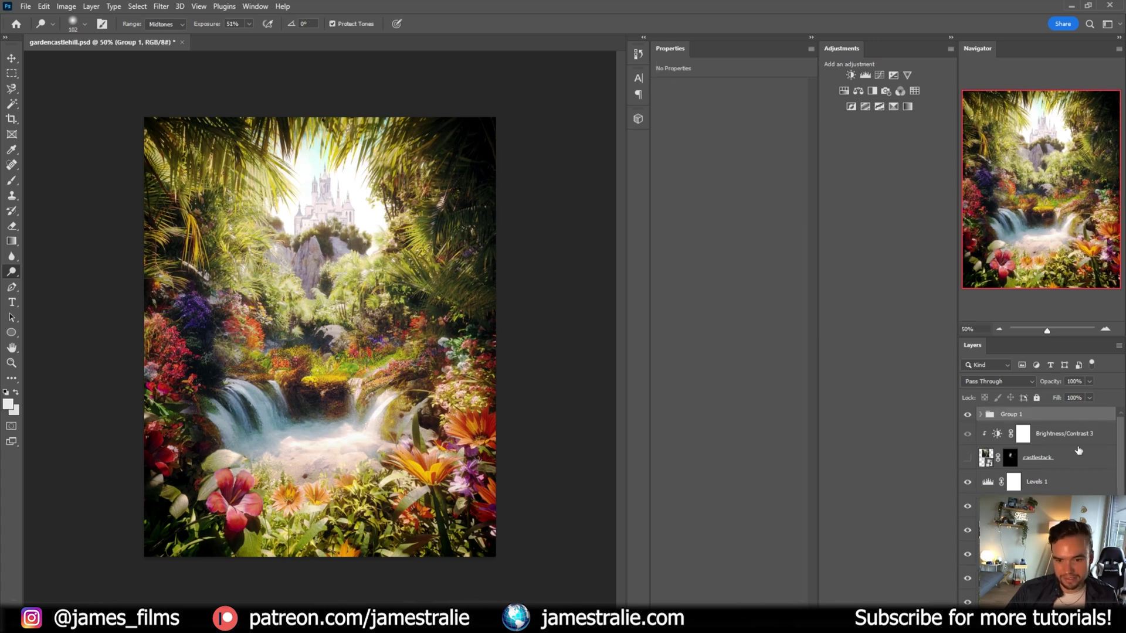
click(969, 415)
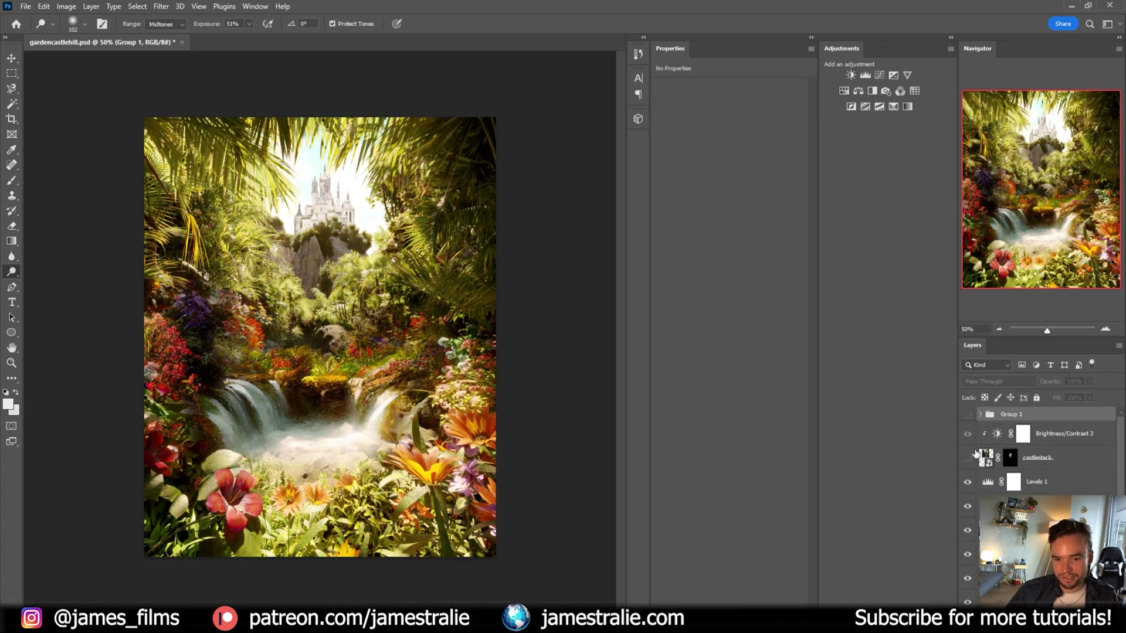
- Delete the hidden castlestack layer together with the Brightness/Contrast adjustment clipped to it
click(1061, 457)
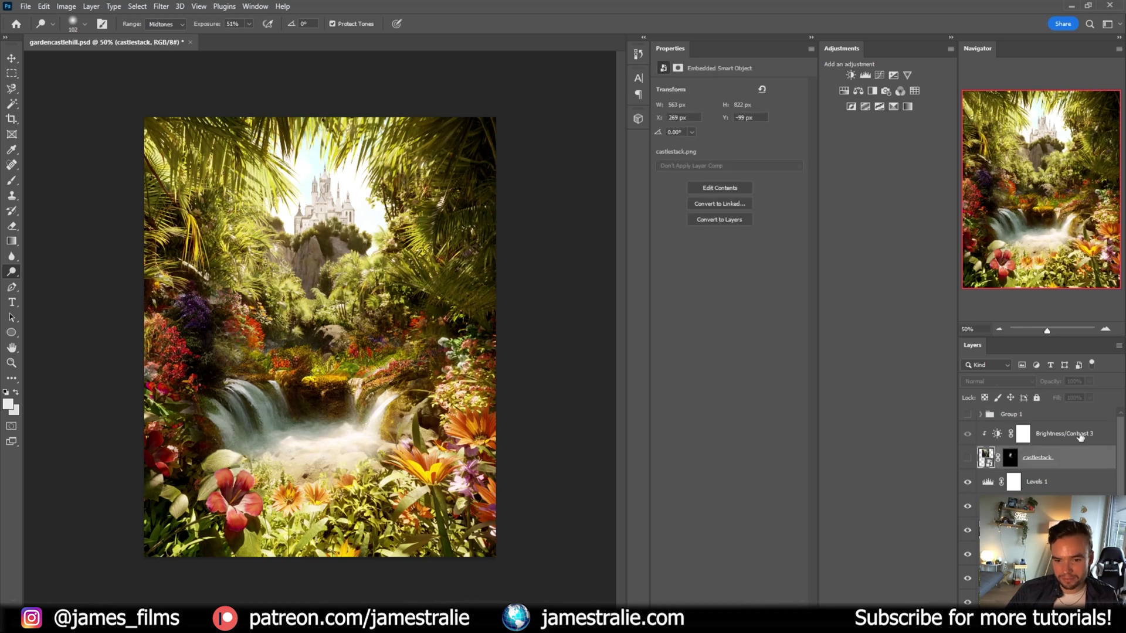
shift+click(1075, 436)
key(Delete)
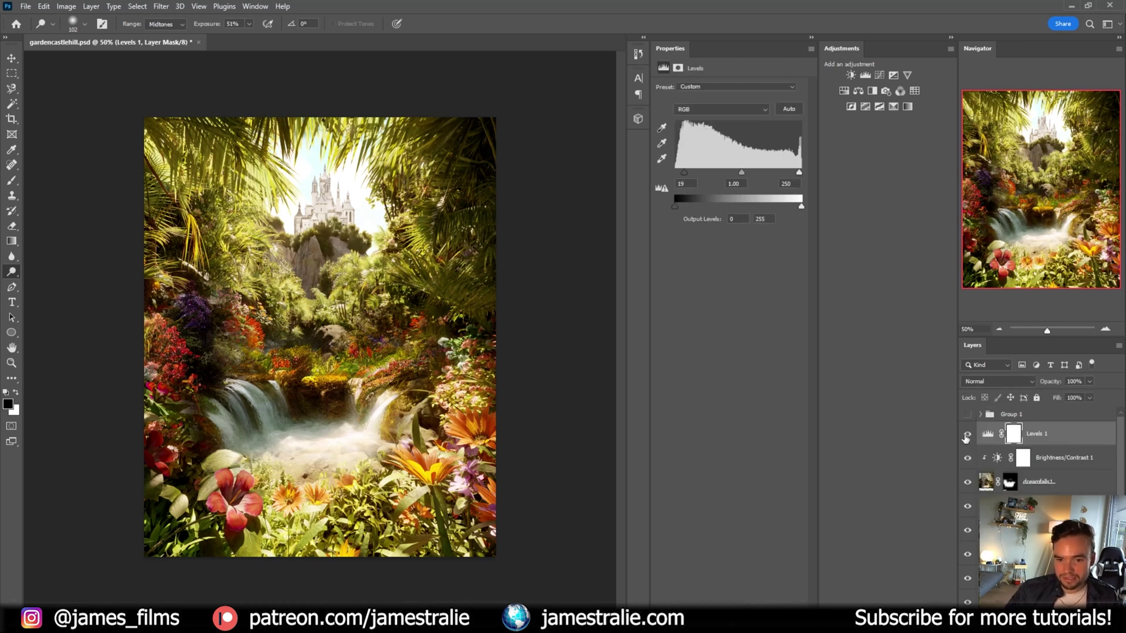
- Group Levels 1, Brightness/Contrast 1 and the dreamfalls1 waterfall layer, and hide the group
shift+click(1081, 452)
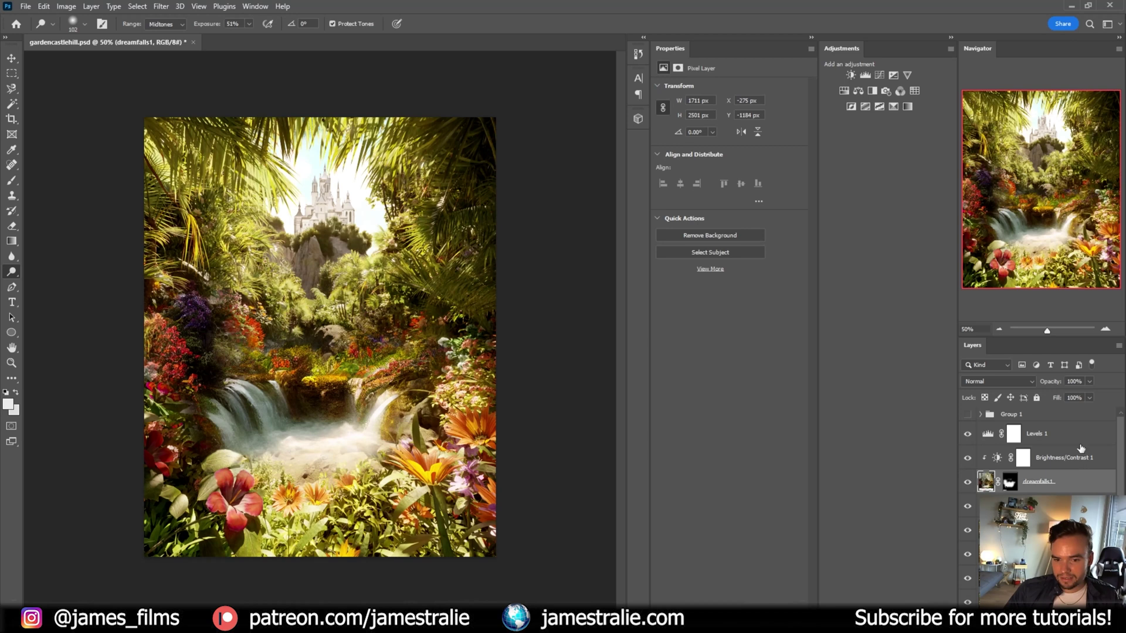
key(ctrl+g)
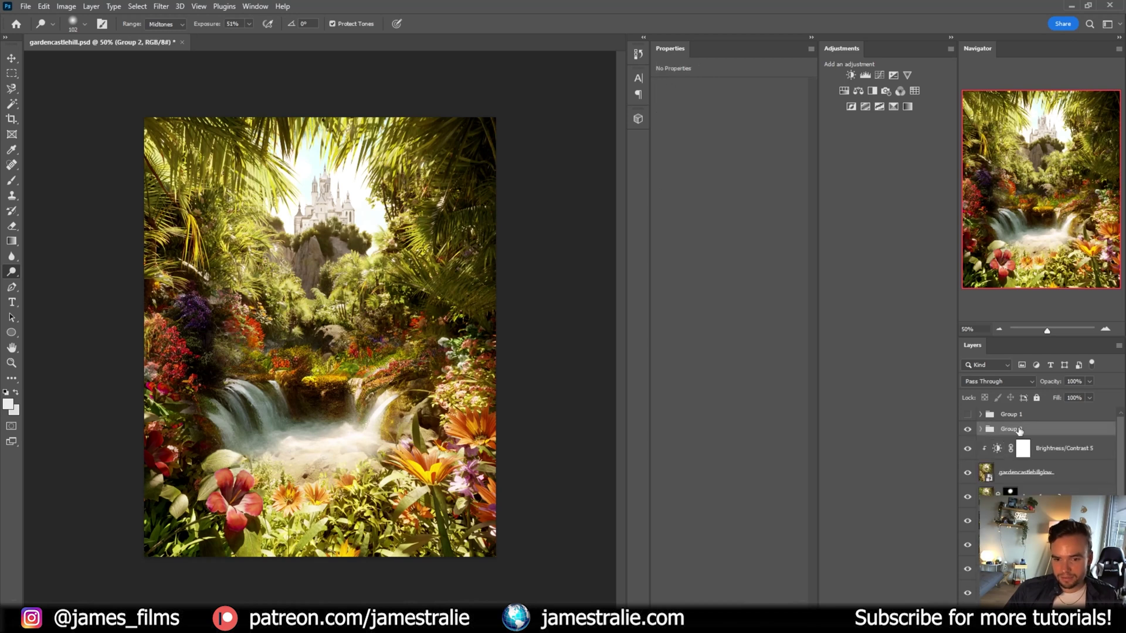
click(968, 431)
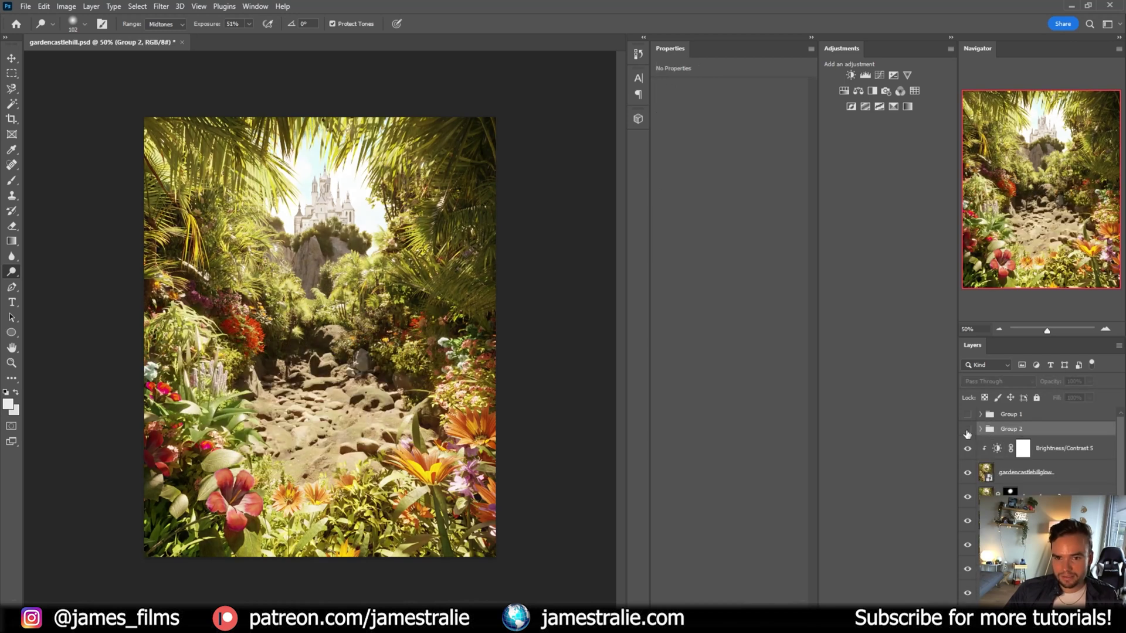
- Group the layers from Brightness/Contrast 5 down to just above Layer 1, and hide the group
click(1087, 458)
shift+click(1086, 467)
key(ctrl+g)
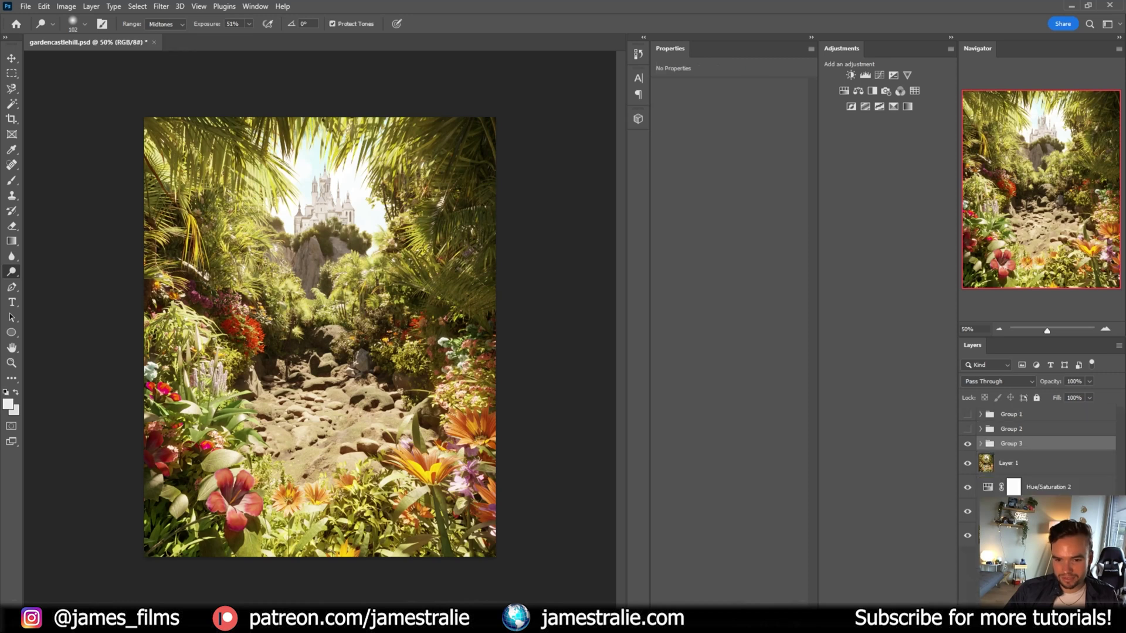
click(968, 445)
- Toggle the layers beneath Layer 1 off and on to examine the sky and its adjustments
drag(968, 488, 969, 538)
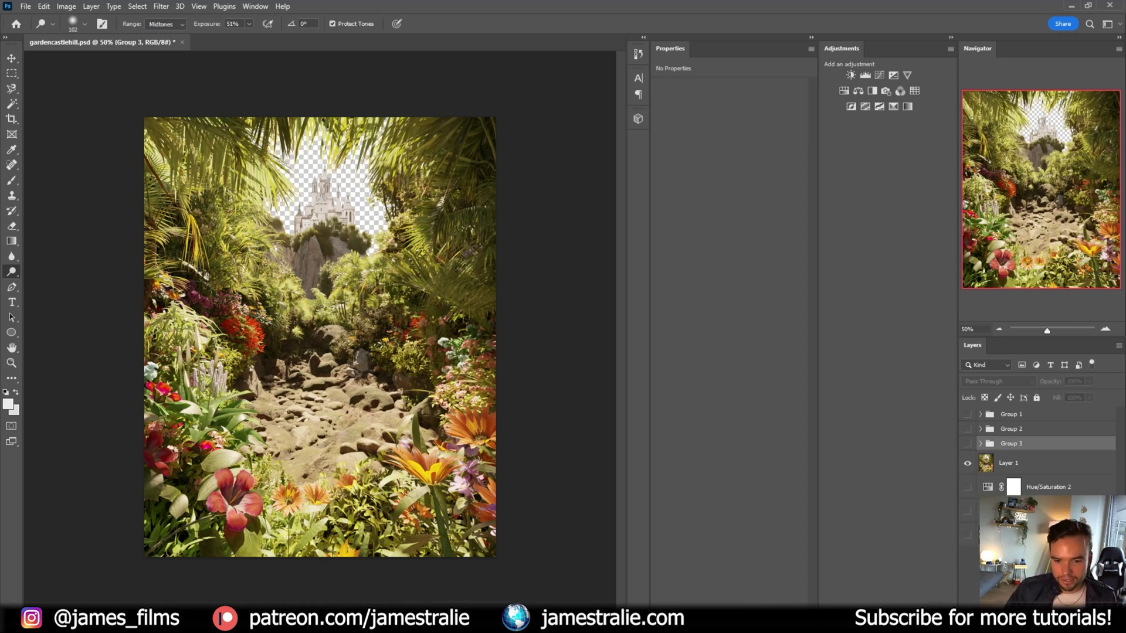
drag(968, 543, 966, 503)
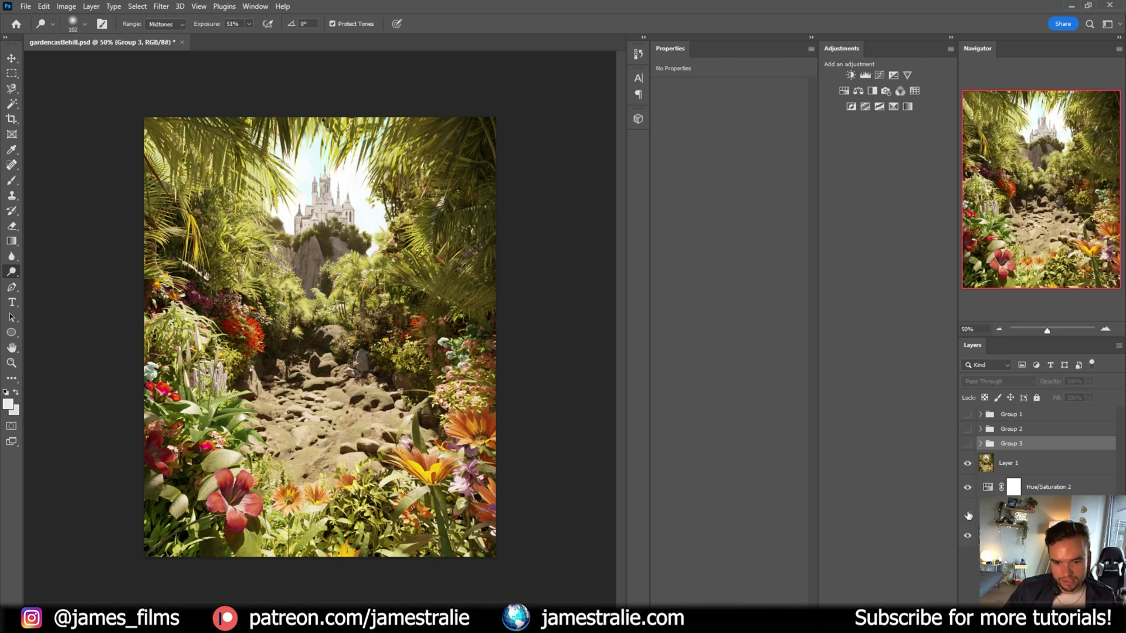
drag(968, 512, 968, 498)
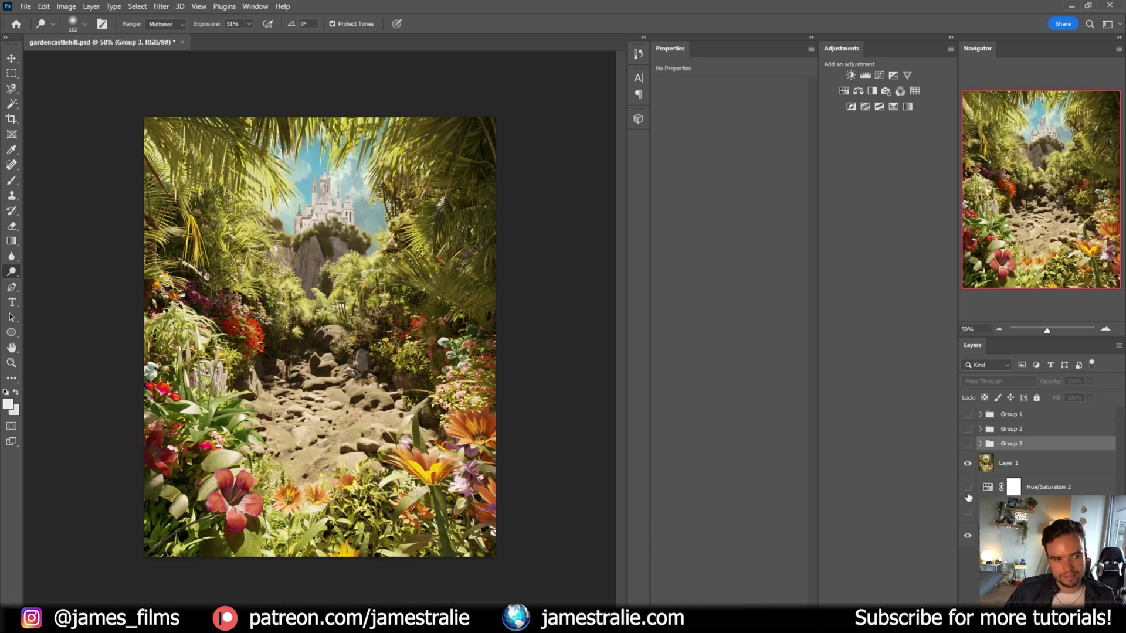
click(968, 495)
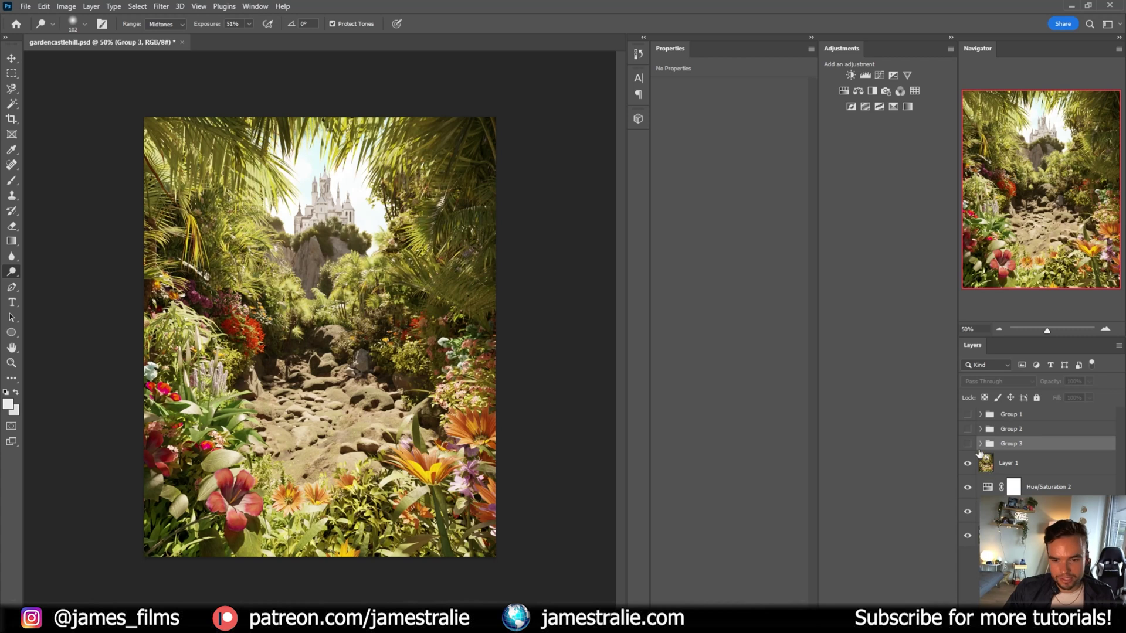
- Expand Group 3, compare the image with and without its layers, and leave the group shown
click(980, 444)
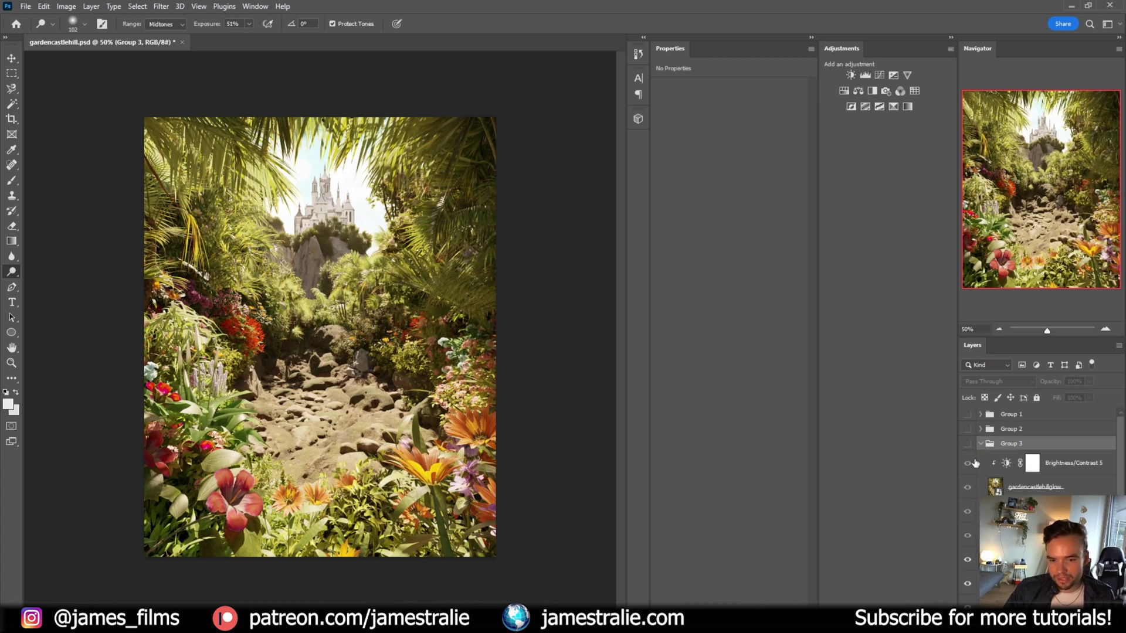
click(967, 444)
click(967, 445)
click(967, 445)
click(967, 445)
click(967, 445)
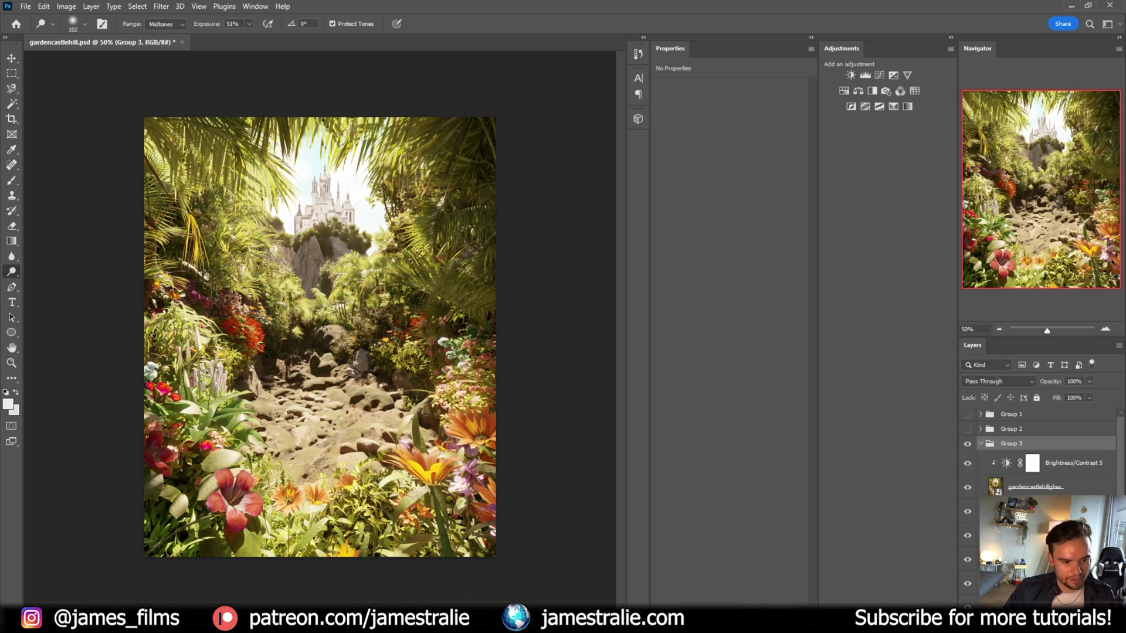
- Switch to Blender and show the Compositor node tree in the Compositing workspace to examine the Fog Glow Glare node
key(alt+Tab)
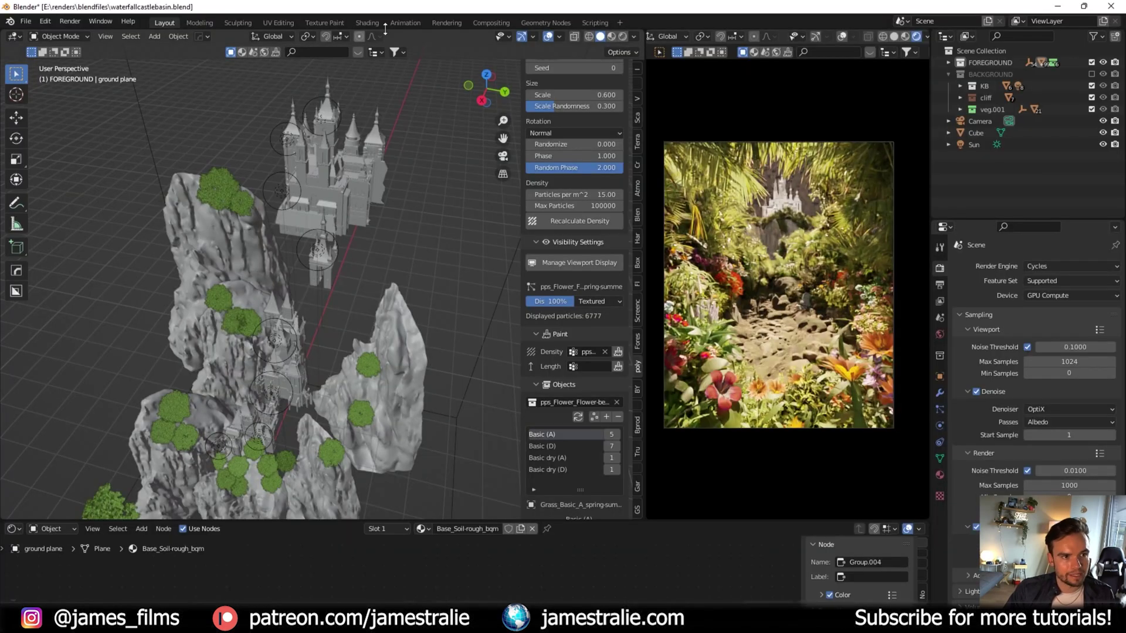
click(491, 23)
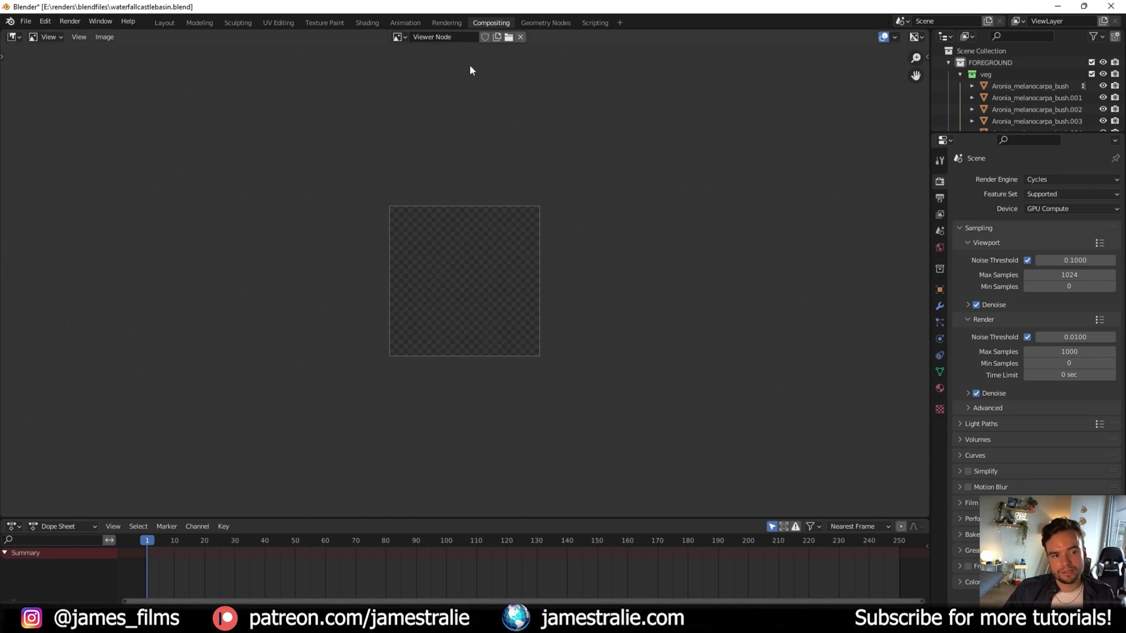
click(14, 37)
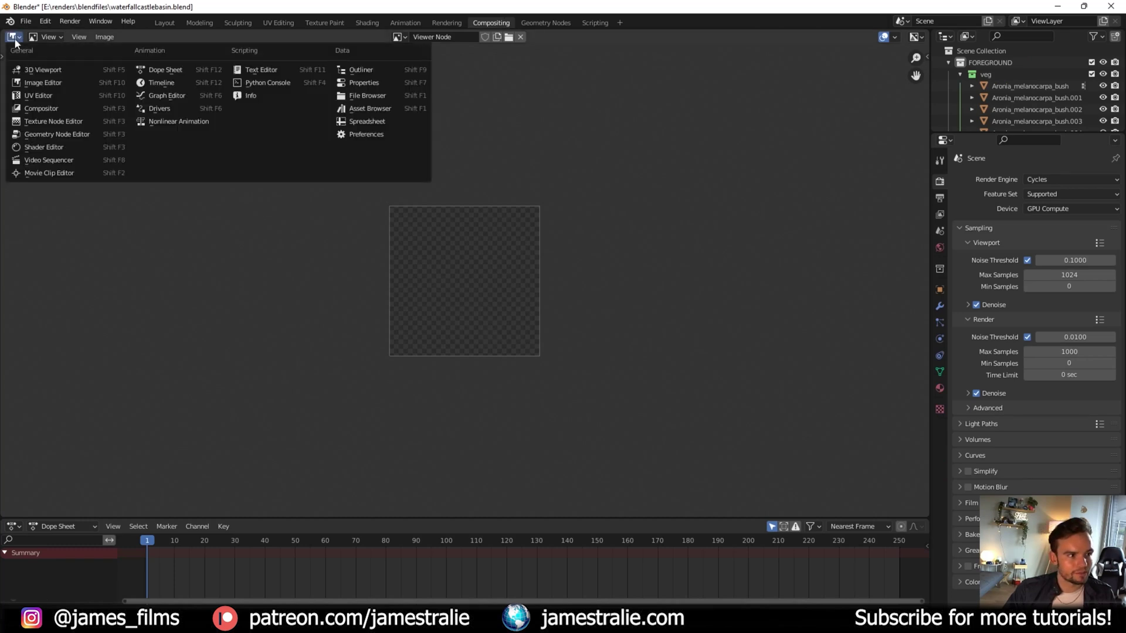
click(85, 108)
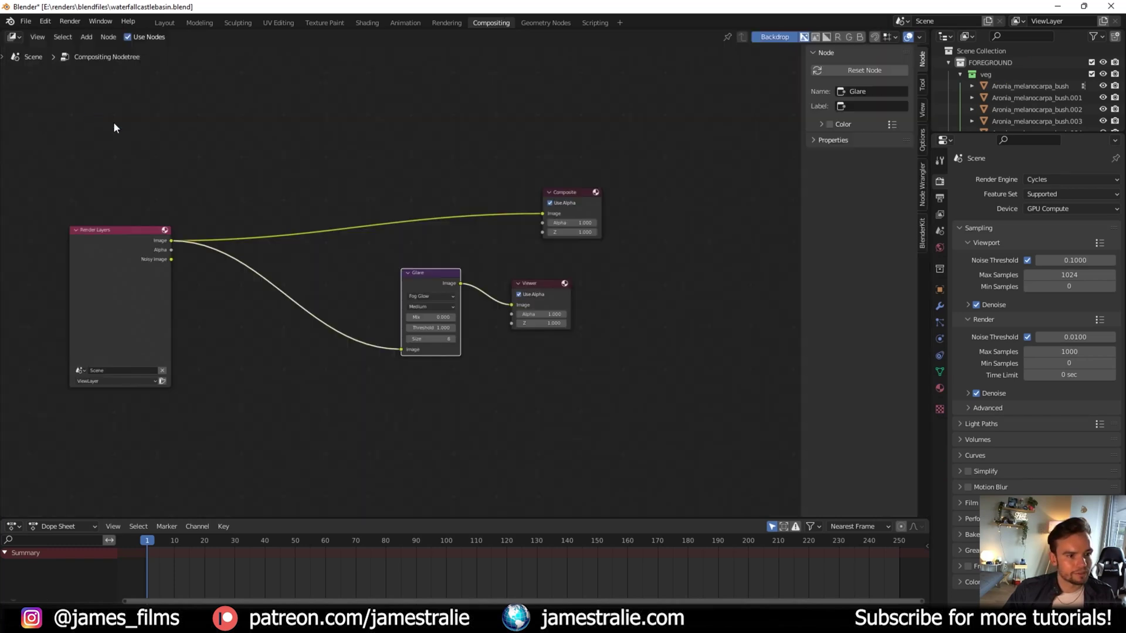
click(463, 320)
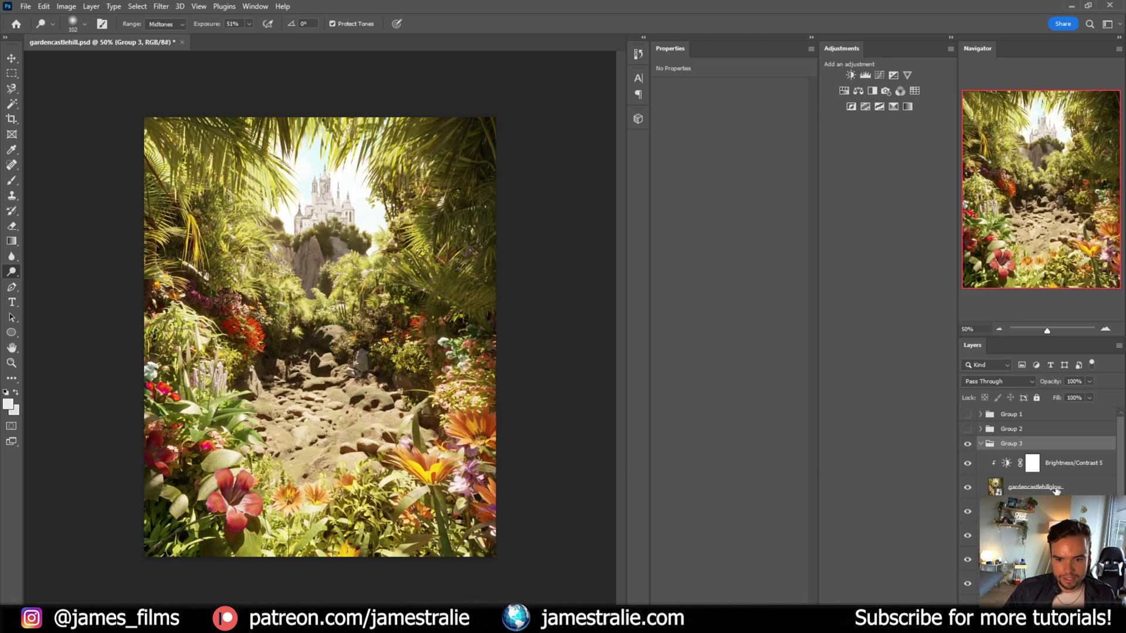
- Return to Photoshop and compare the image with the gardencastlehillglow layer shown and hidden, checking the layer's settings
scroll(1091, 474, up, 2)
click(969, 462)
click(969, 461)
click(969, 461)
click(969, 462)
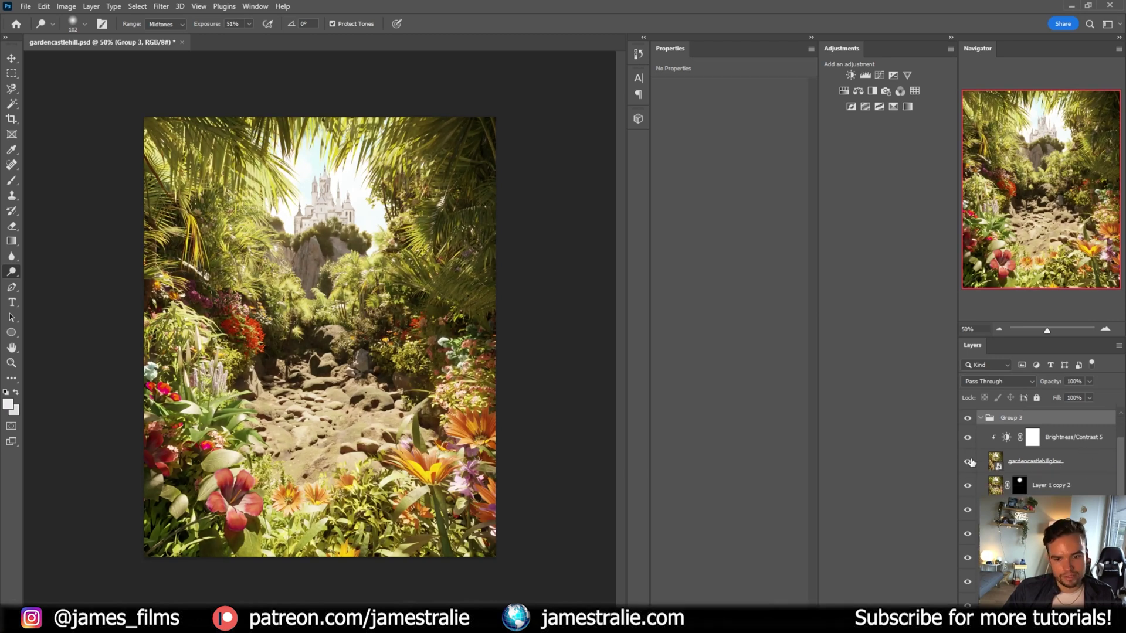
click(1078, 445)
click(1087, 461)
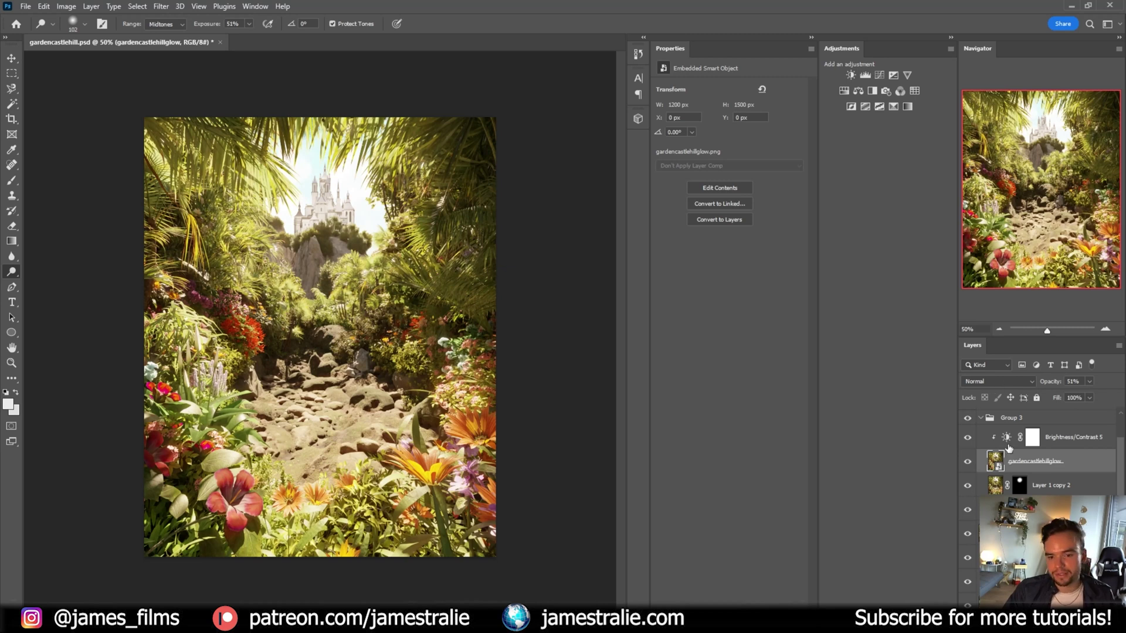
click(968, 461)
click(968, 462)
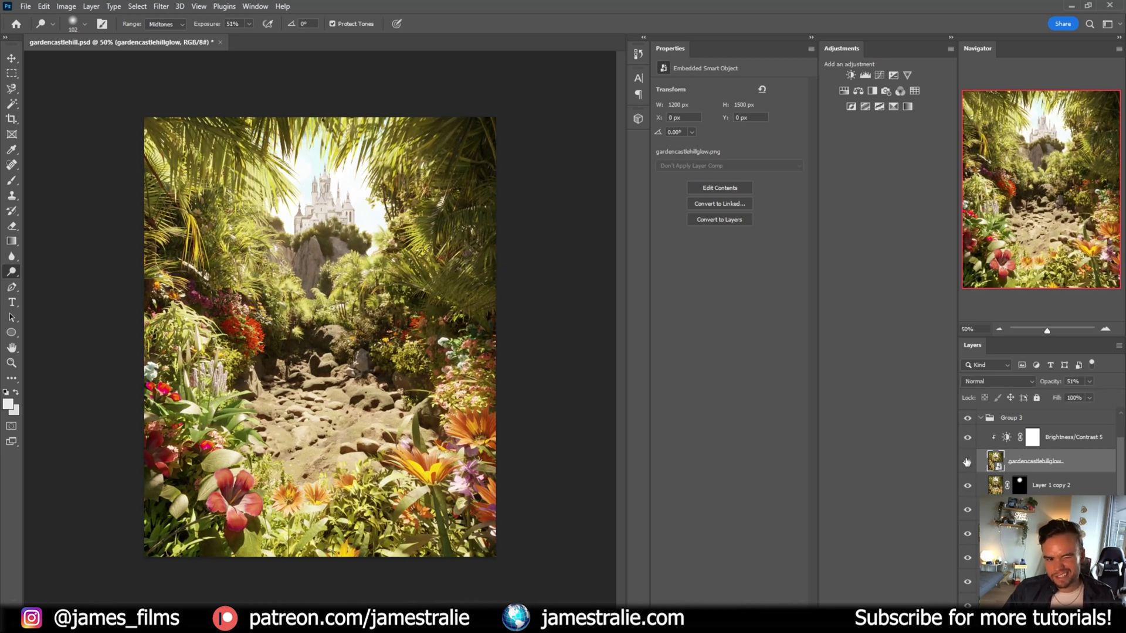
click(968, 462)
click(968, 463)
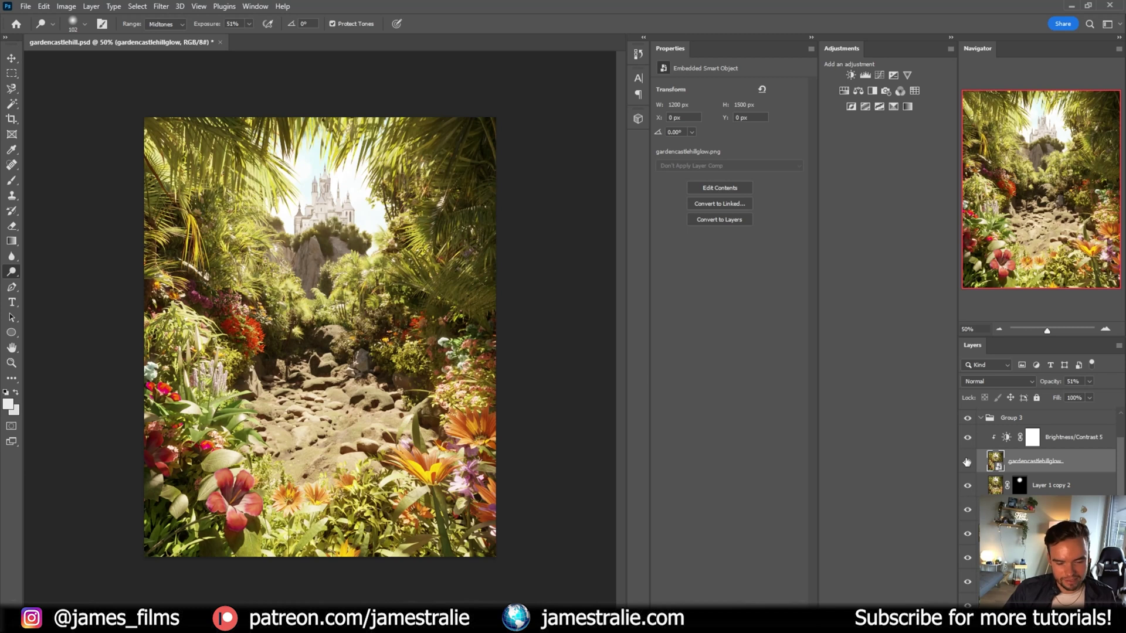
- Collapse Group 3, then expand Group 2 and make its waterfall layers visible
click(981, 418)
click(981, 429)
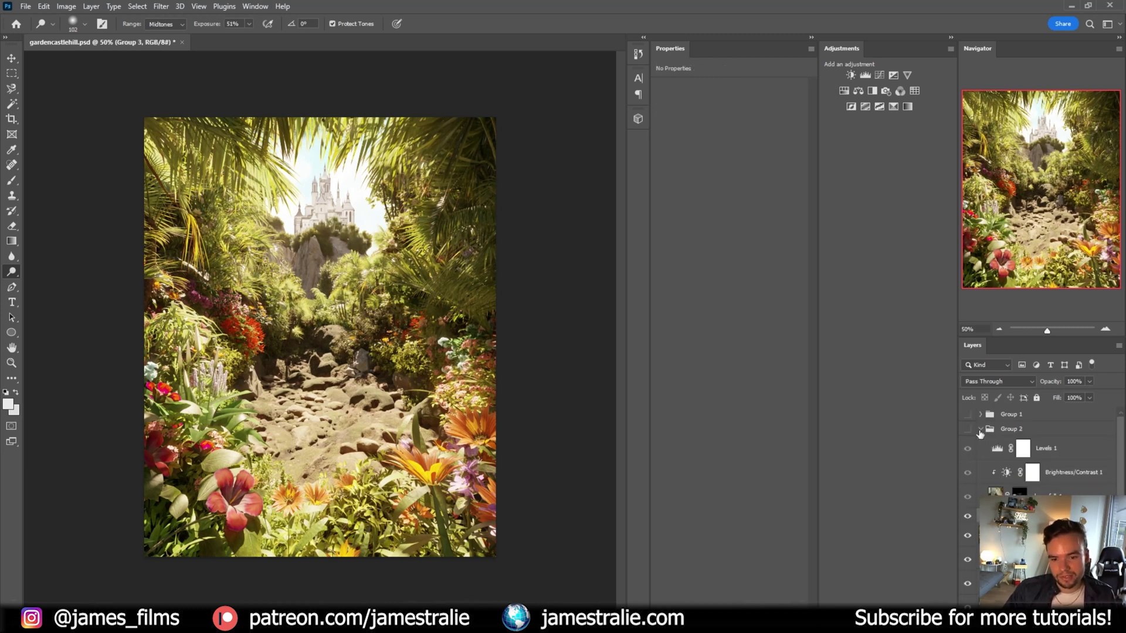
click(968, 430)
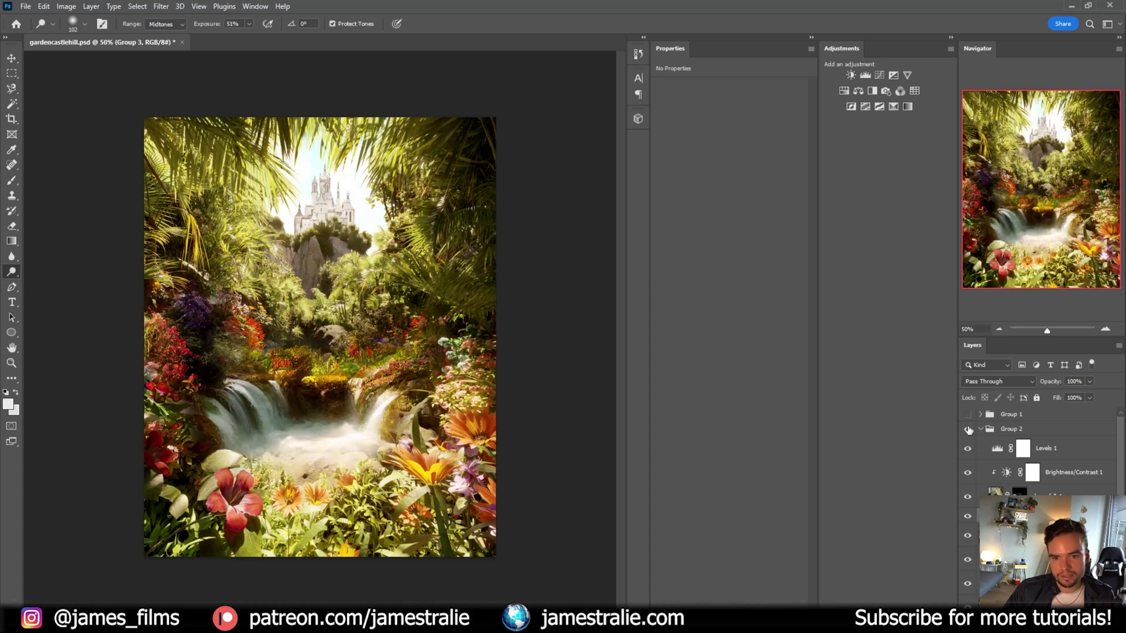
- Toggle Group 2 repeatedly to compare the scene with and without the waterfall layers
click(968, 429)
click(968, 429)
click(968, 429)
click(967, 430)
click(968, 430)
click(968, 429)
click(968, 429)
click(968, 429)
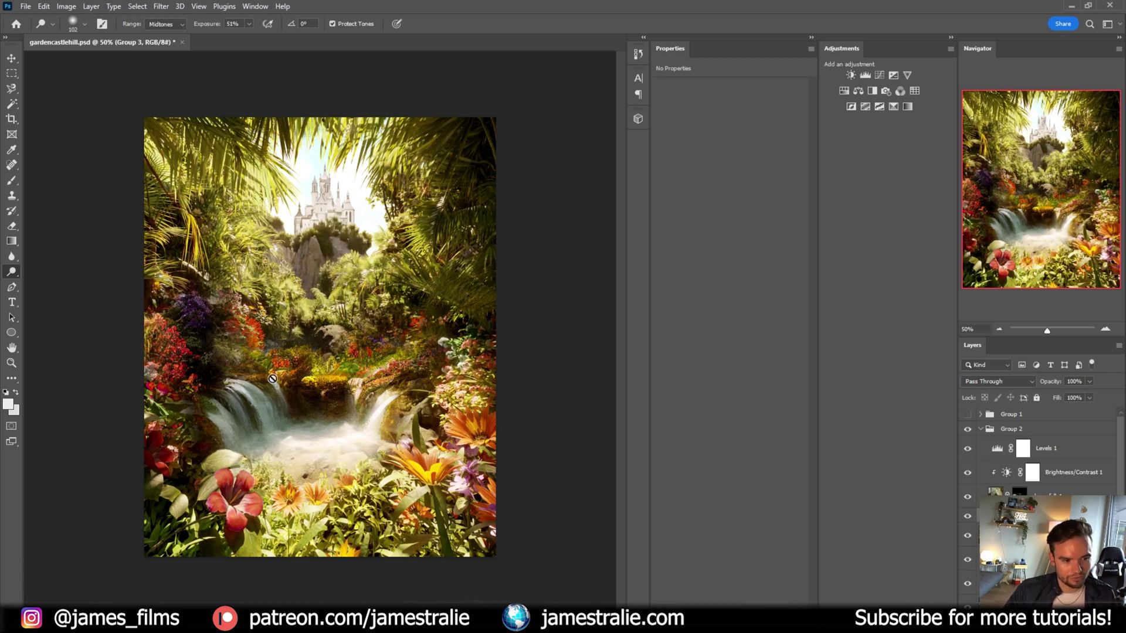
click(968, 430)
click(968, 430)
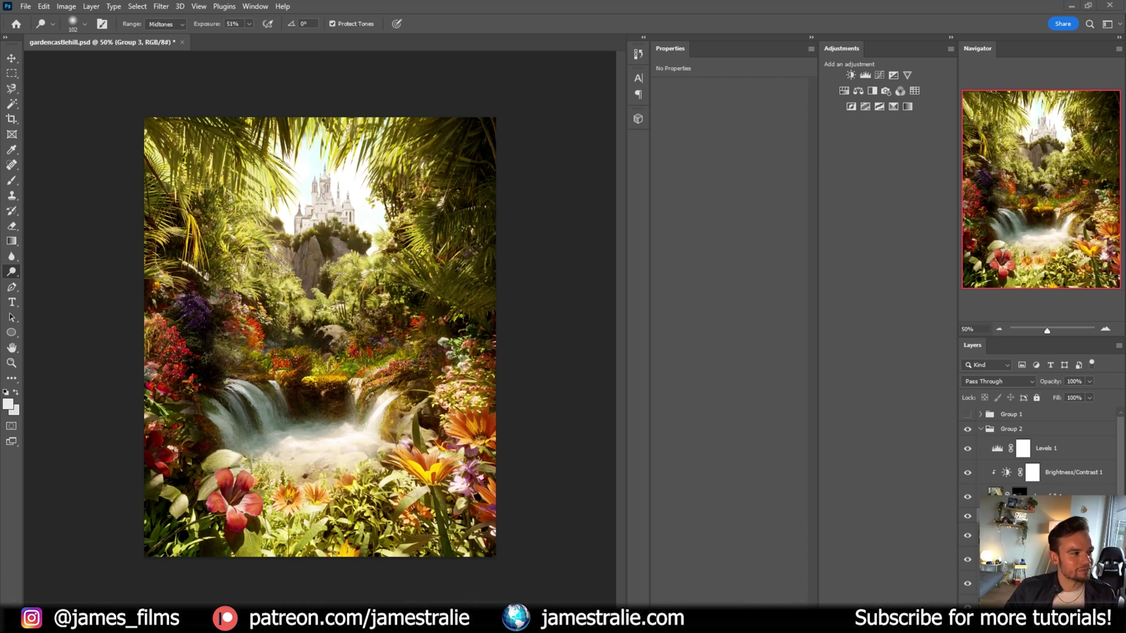
- Switch to File Explorer, browse the waterfall reference images, and minimize the window to return to Photoshop
key(alt+Tab)
drag(146, 96, 156, 93)
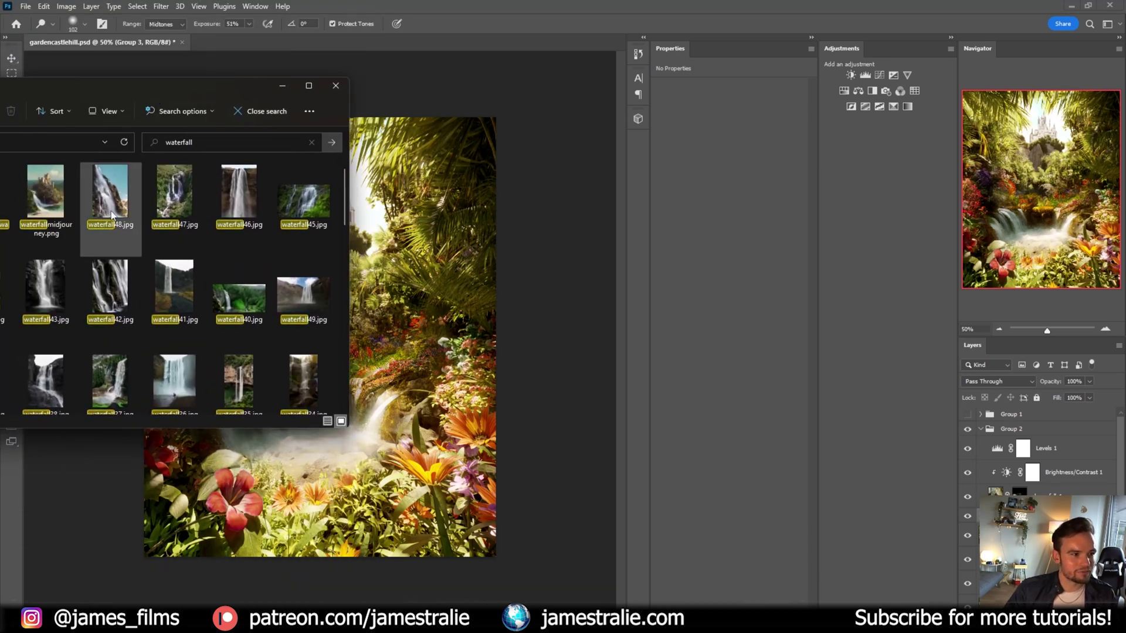
scroll(172, 245, down, 5)
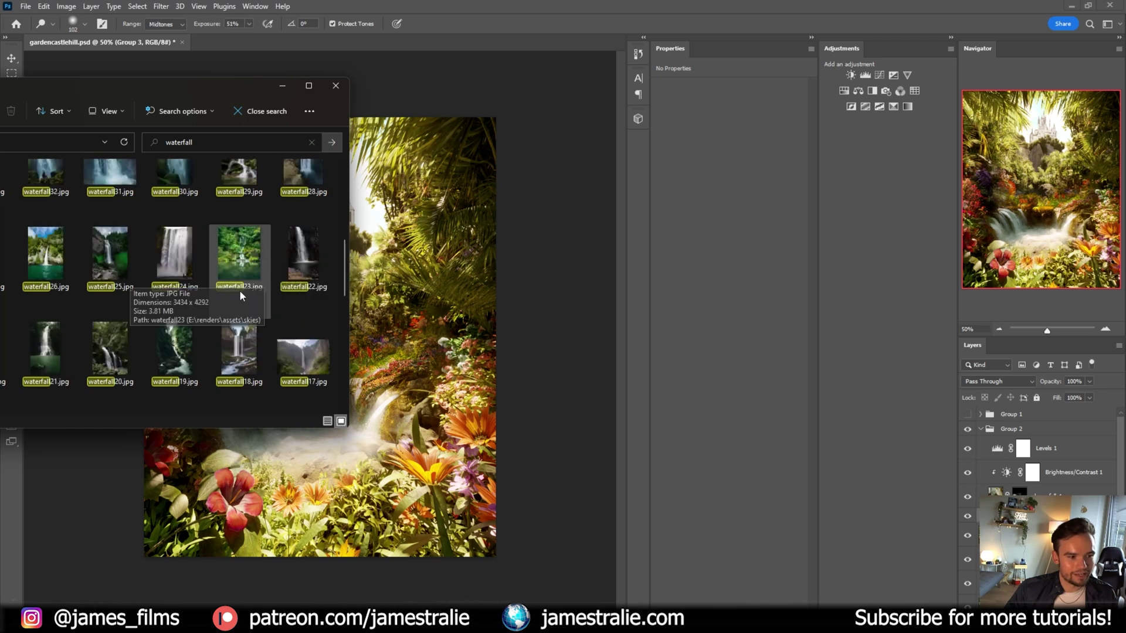
scroll(249, 318, down, 3)
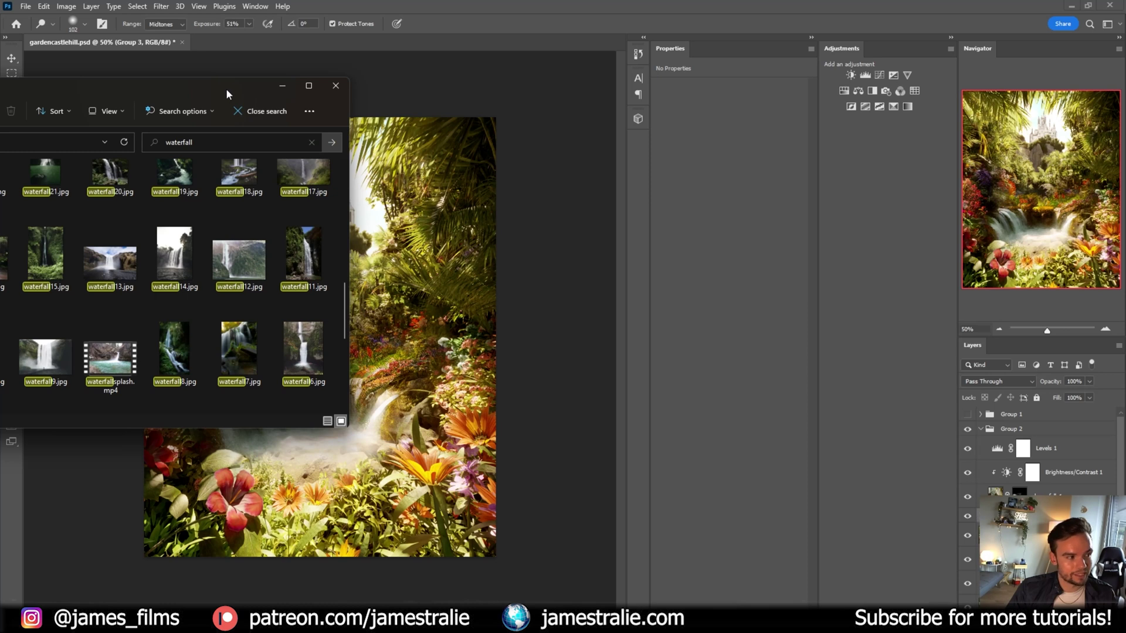
click(282, 86)
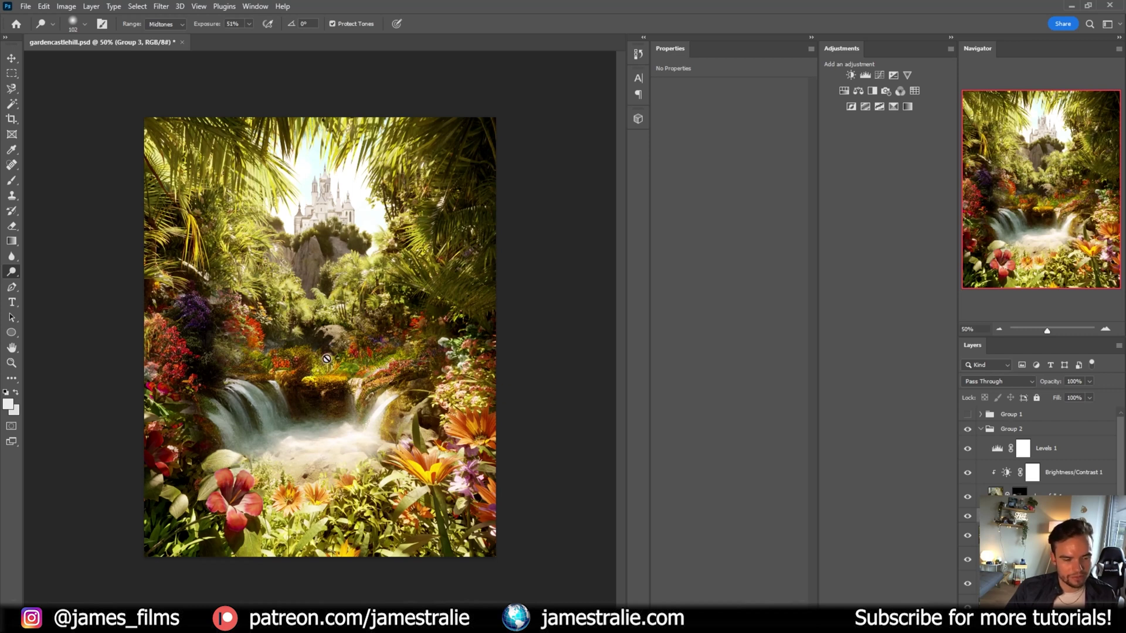
- Expand Group 1 and compare the image with its finishing adjustments shown and hidden
click(981, 415)
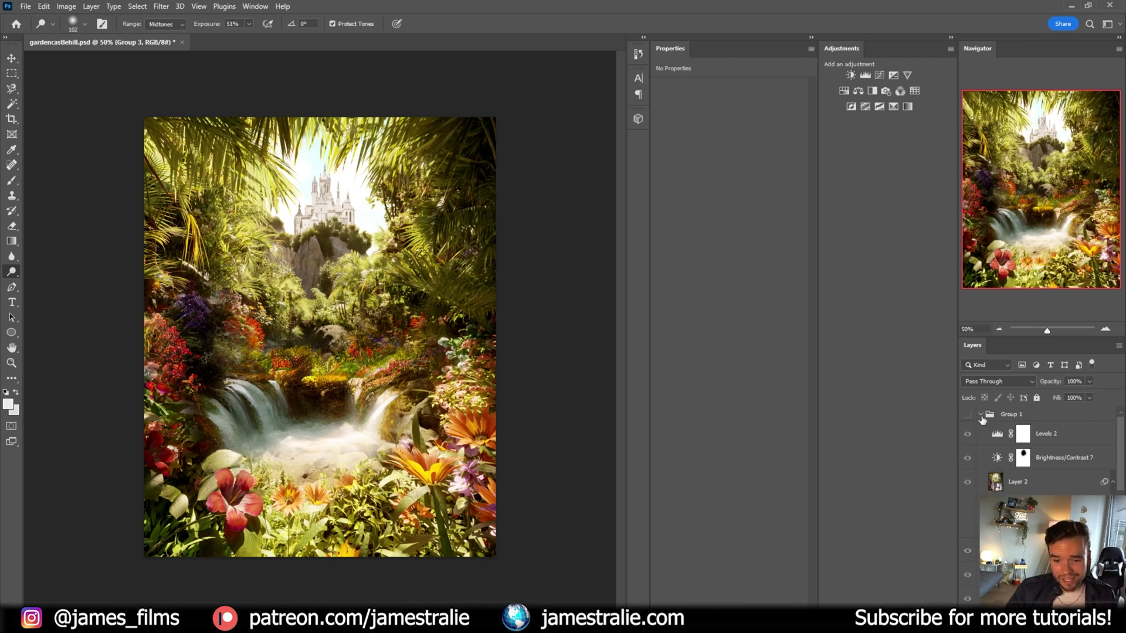
click(968, 414)
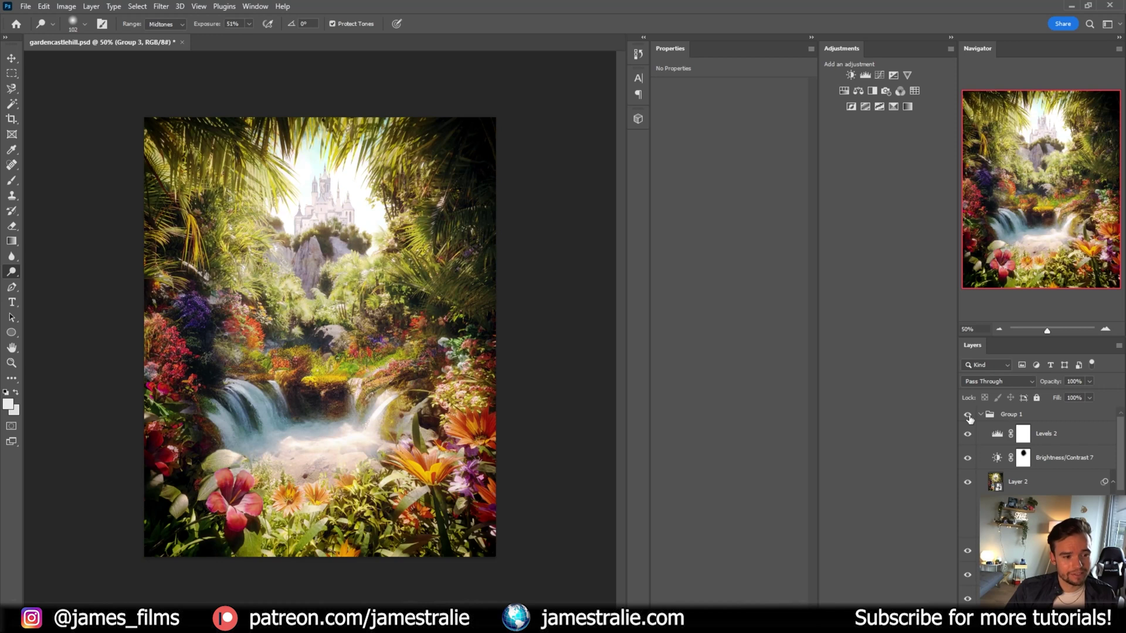
click(968, 416)
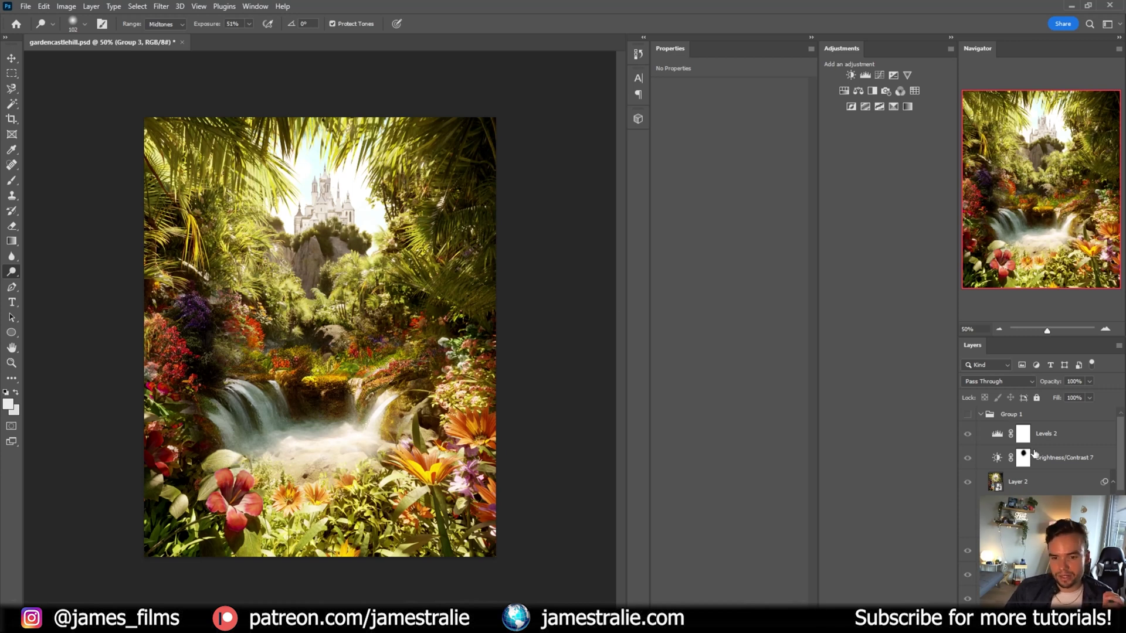
- Show Group 1 with its individual layers hidden, and view the Hue/Saturation 1 settings
click(967, 415)
drag(966, 437, 967, 527)
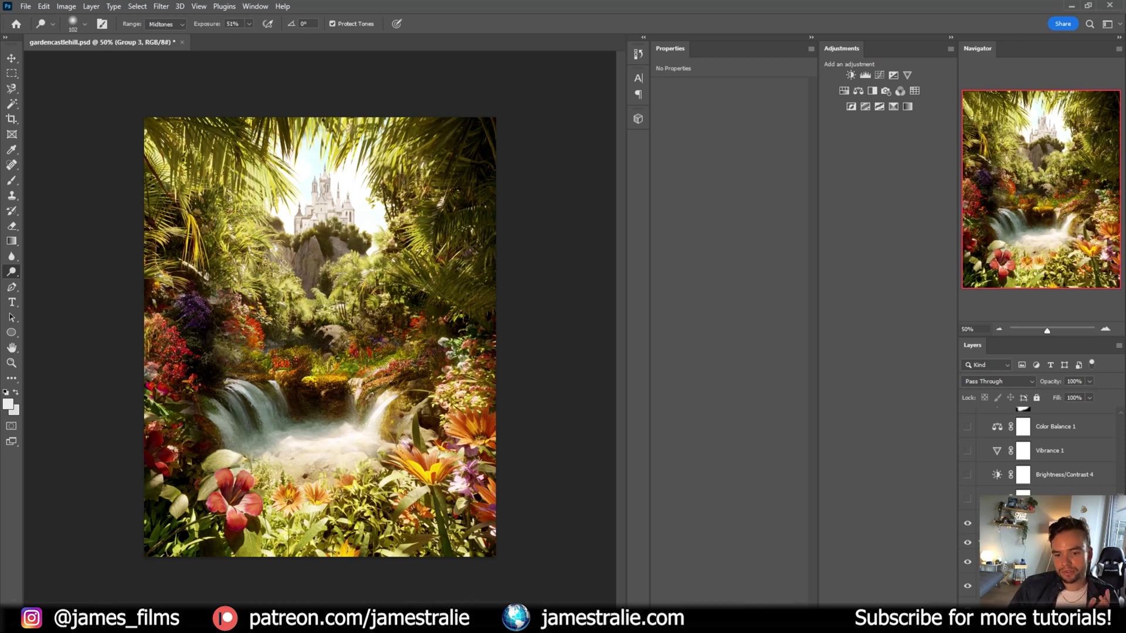
click(1032, 523)
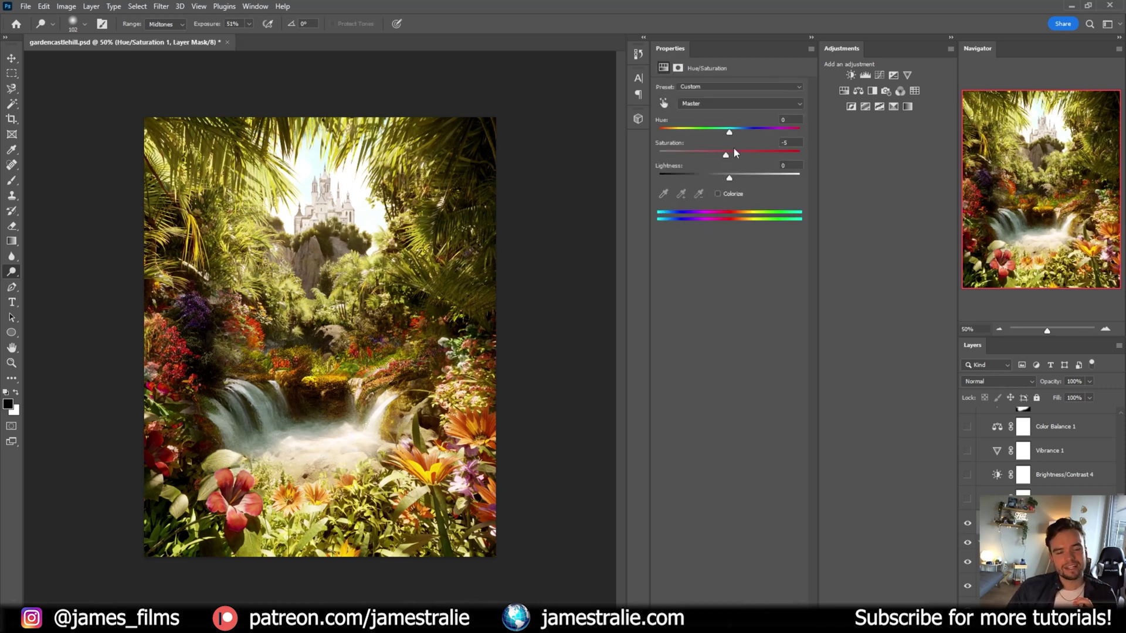
- Make Photo Filter 1, Brightness/Contrast 4, Vibrance 1, Color Balance 1 and Brightness/Contrast 6 visible one after another
click(968, 499)
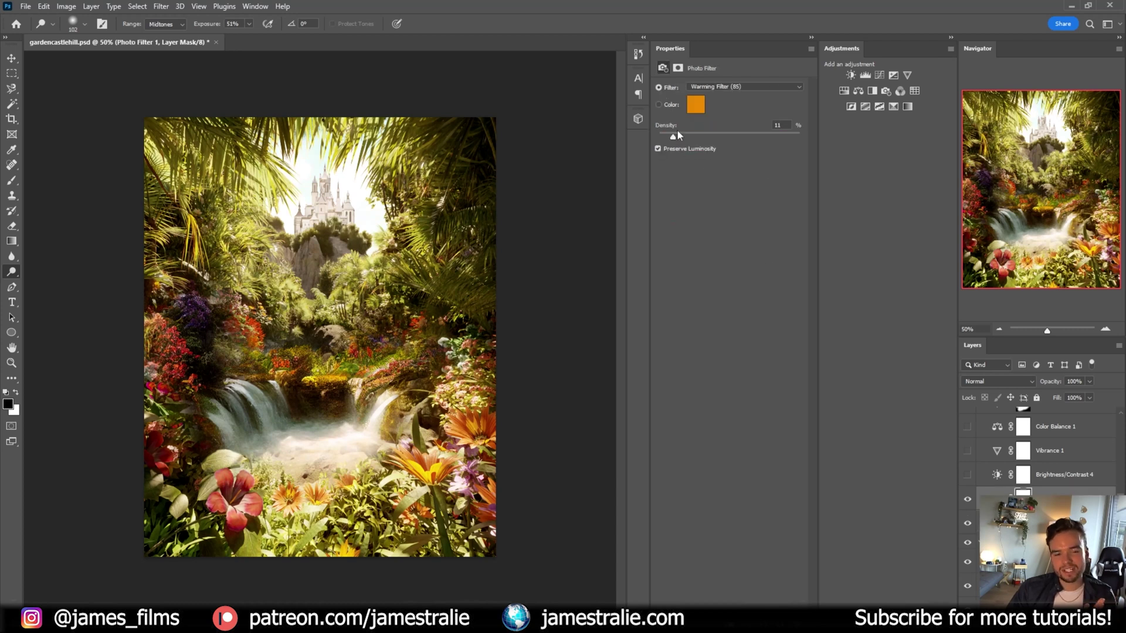
click(968, 473)
click(968, 451)
scroll(968, 455, up, 1)
click(967, 441)
click(968, 417)
- Select the Brightness/Contrast 6 layer mask, and make the Color Lookup 1, Curves 1 and Selective Color 1 layers visible
scroll(973, 422, up, 1)
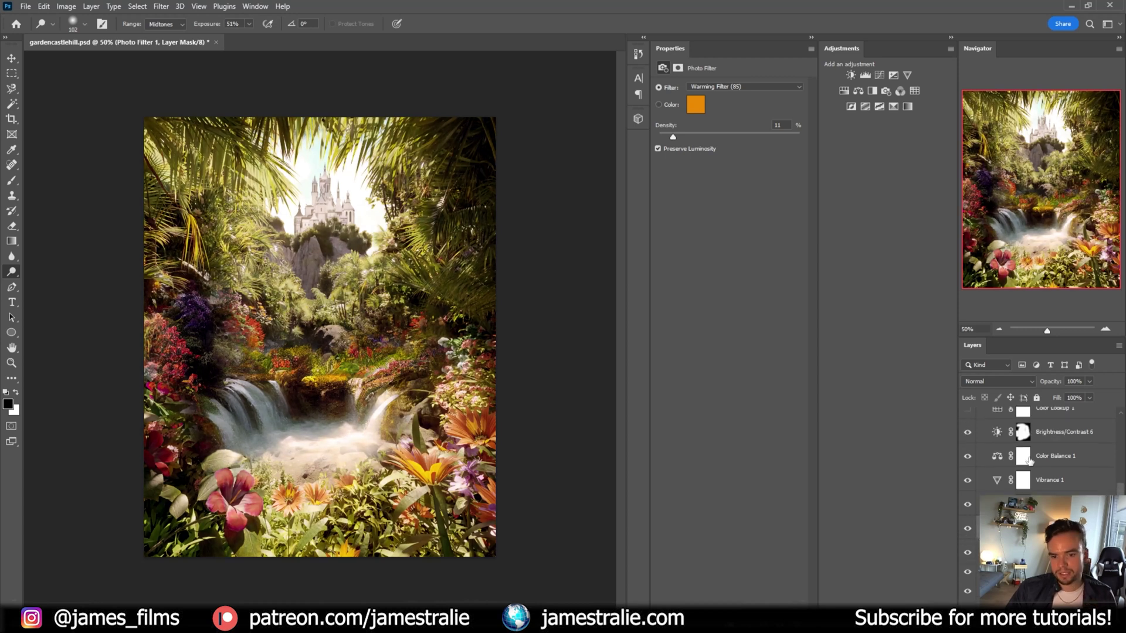
click(1023, 432)
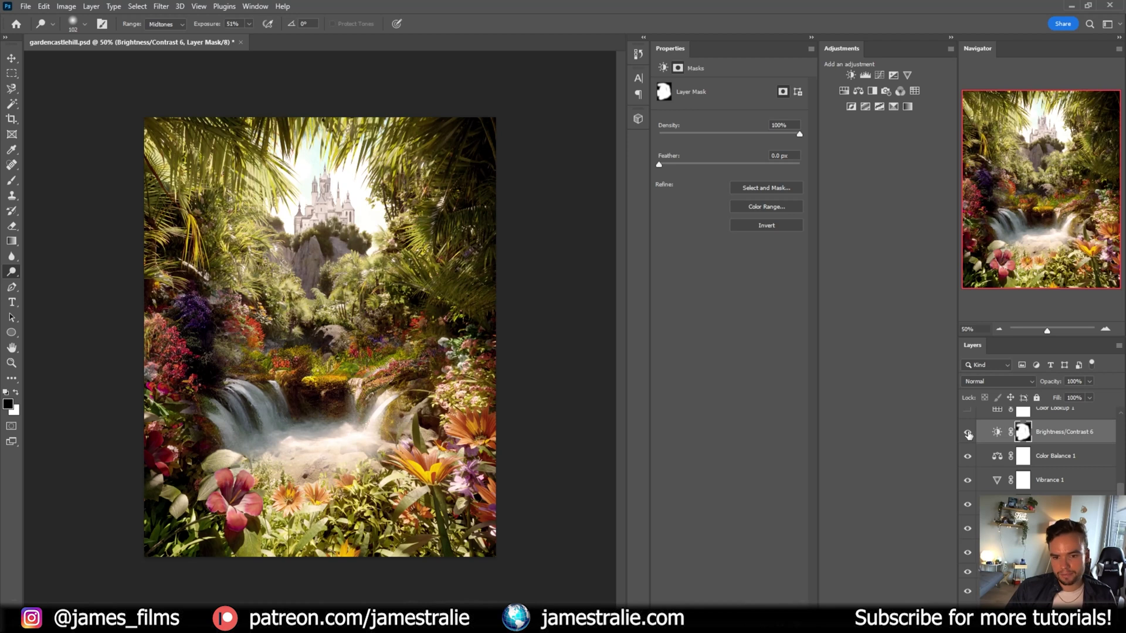
scroll(999, 441, up, 2)
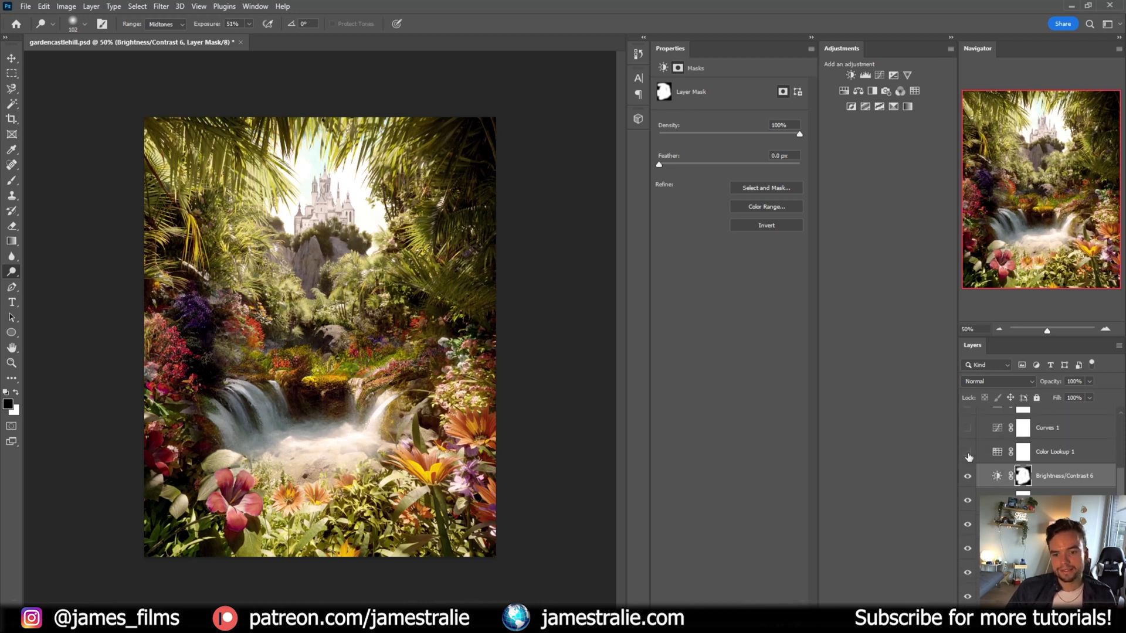
click(968, 428)
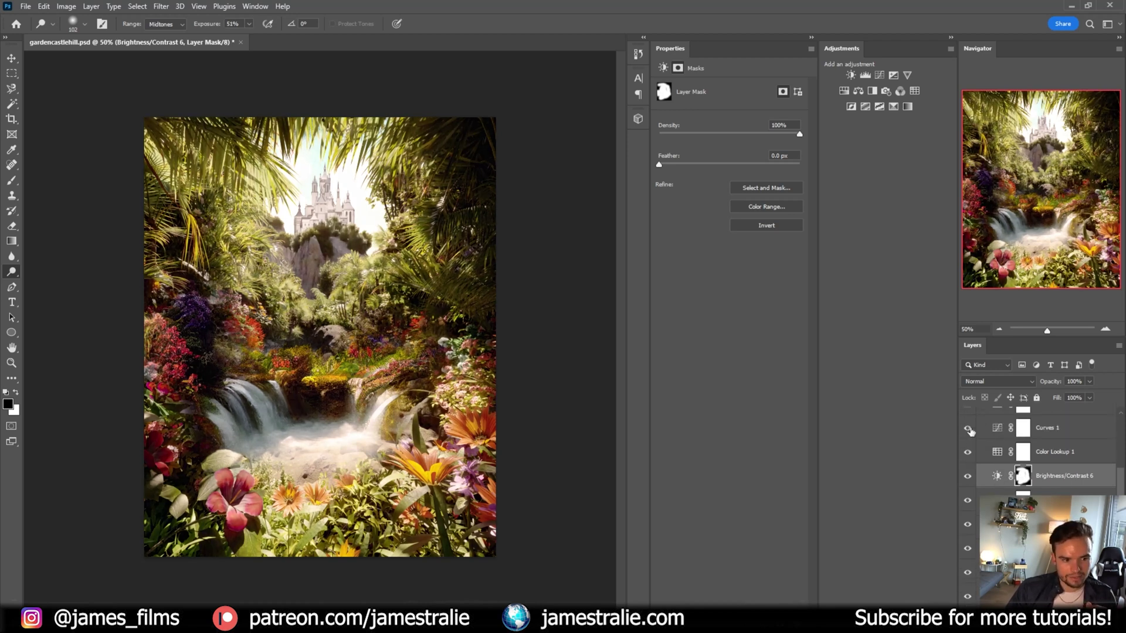
scroll(971, 433, up, 1)
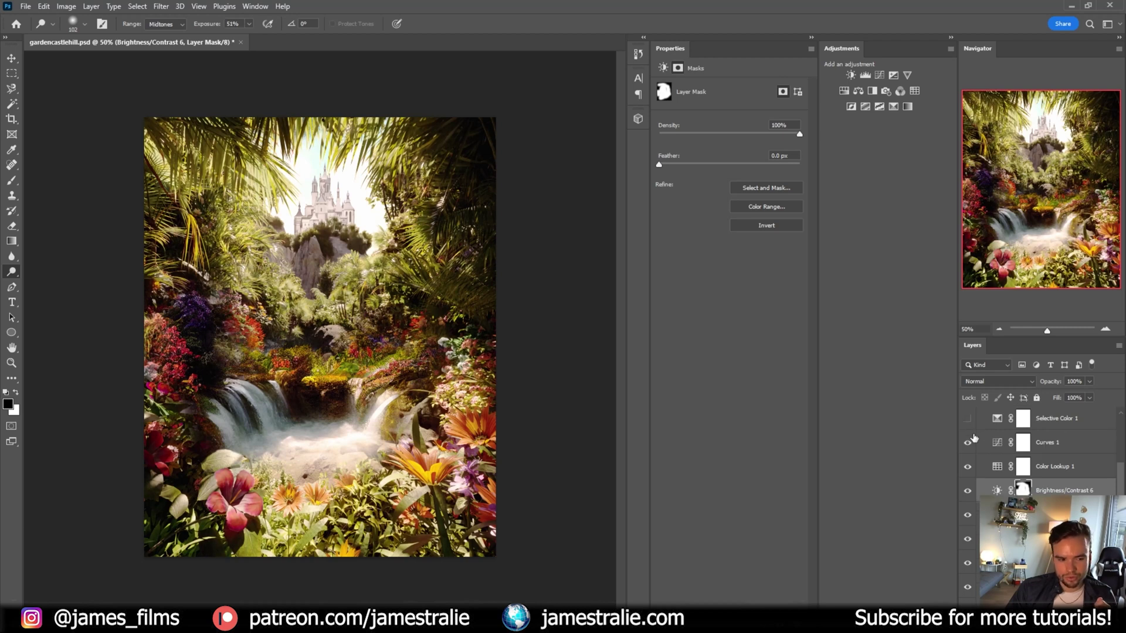
scroll(973, 440, up, 1)
click(968, 448)
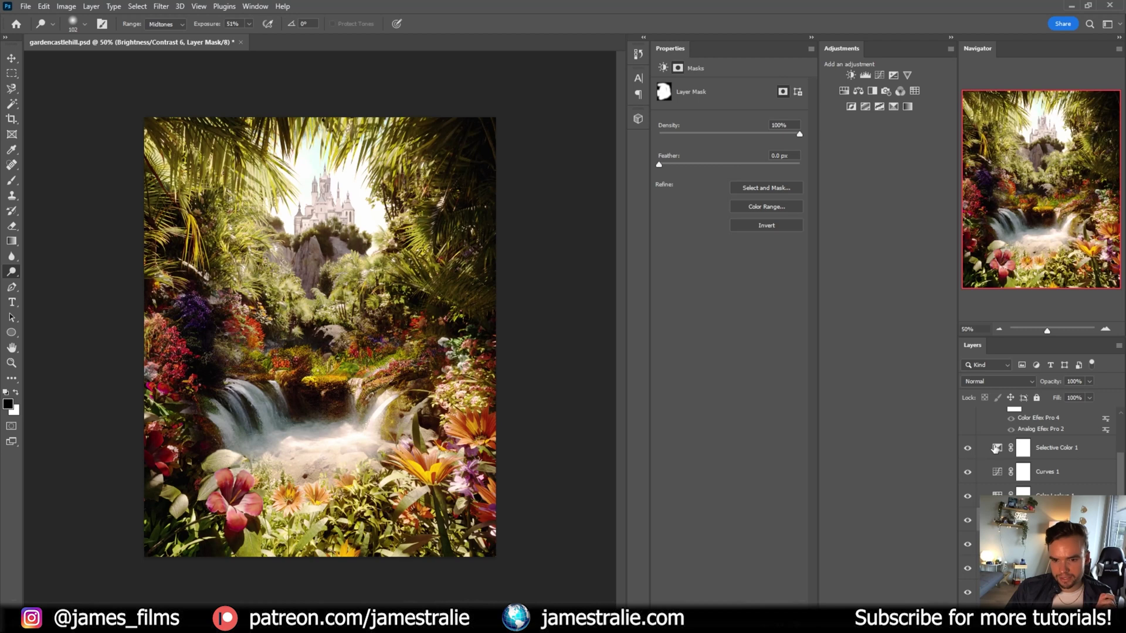
- Show Layer 2 with its Color Efex Pro 4 and Analog Efex Pro 2 filters, plus Brightness/Contrast 7 and Levels 2
scroll(994, 454, up, 1)
scroll(975, 472, up, 1)
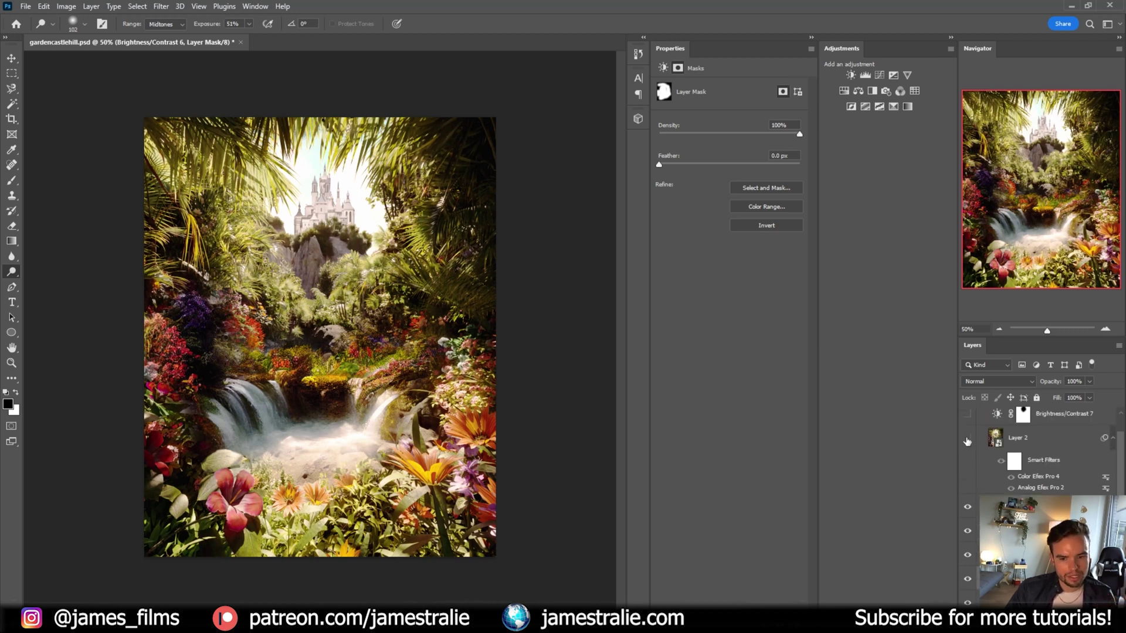
click(968, 440)
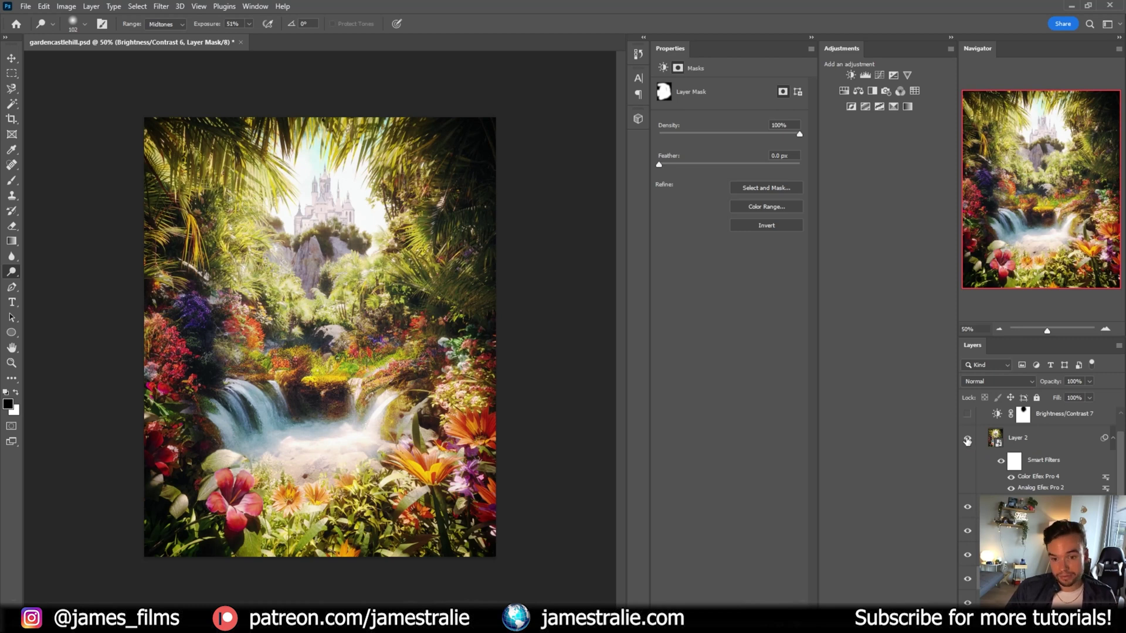
scroll(968, 439, up, 2)
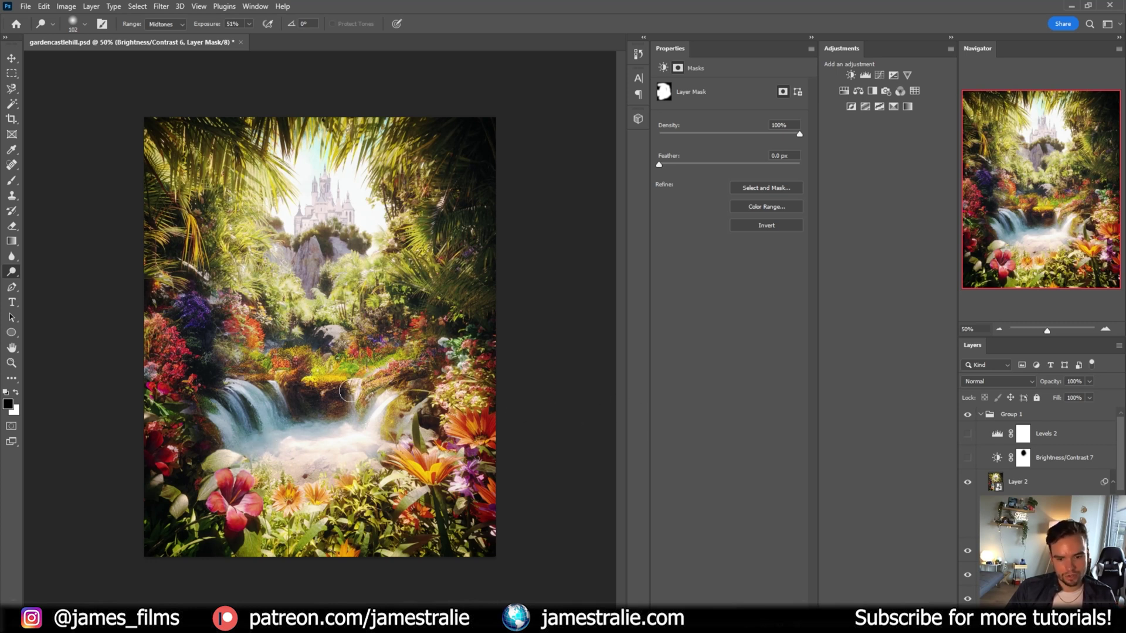
click(968, 458)
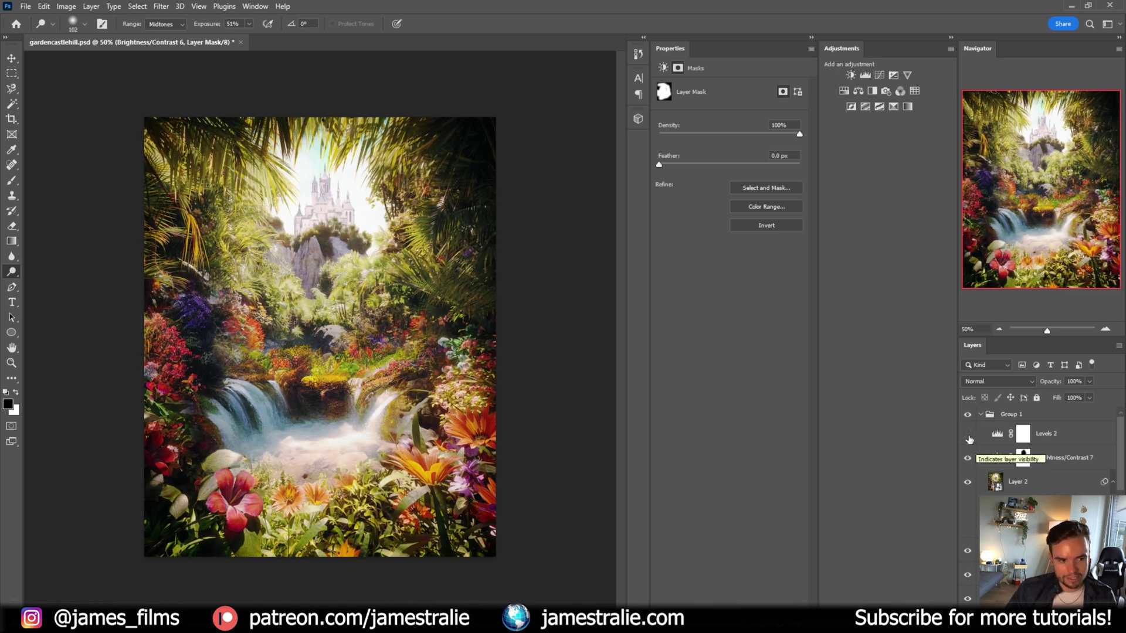
click(968, 435)
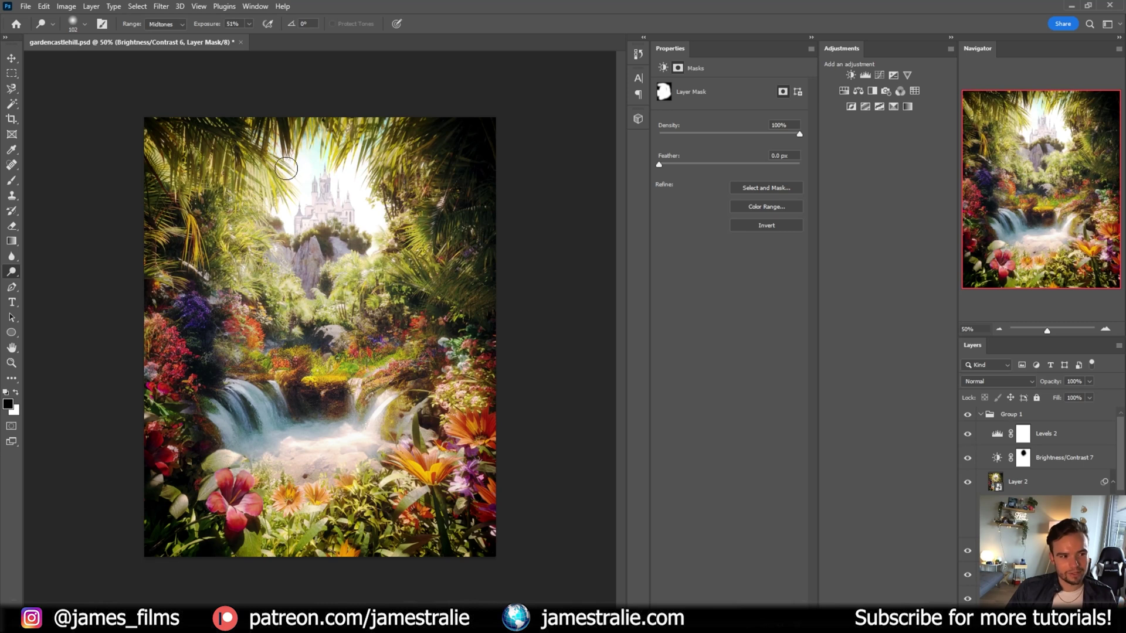